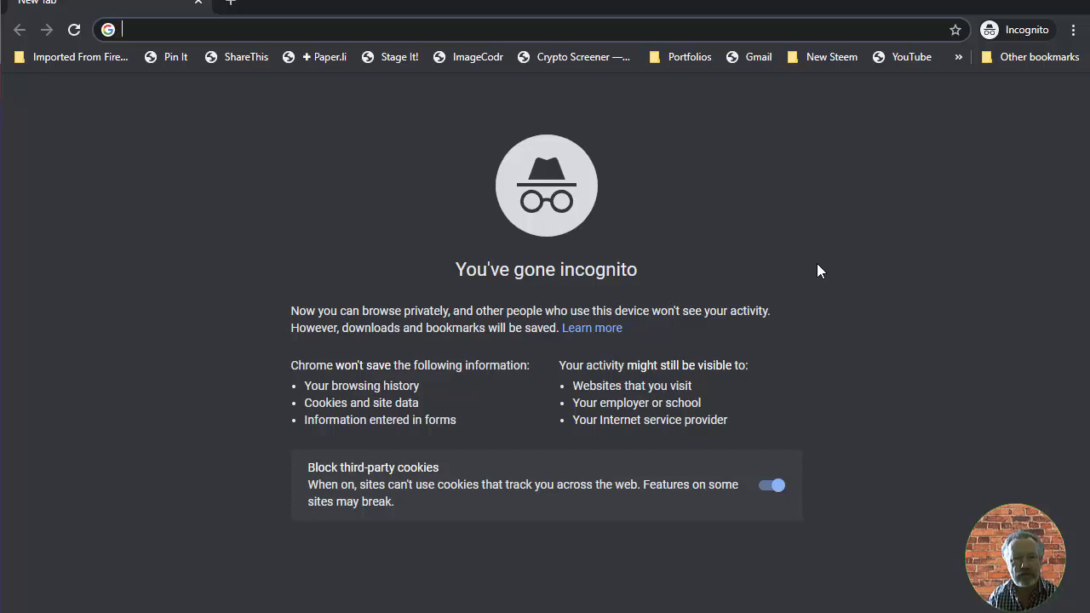
- Open markcarrington.com in the incognito browser window
type("mark")
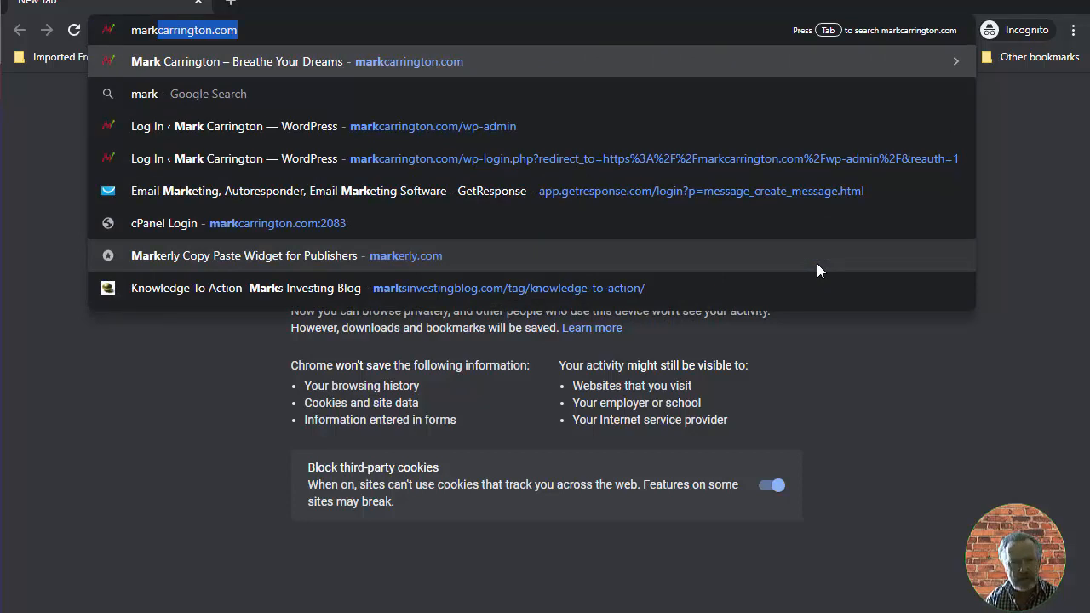
key("Return")
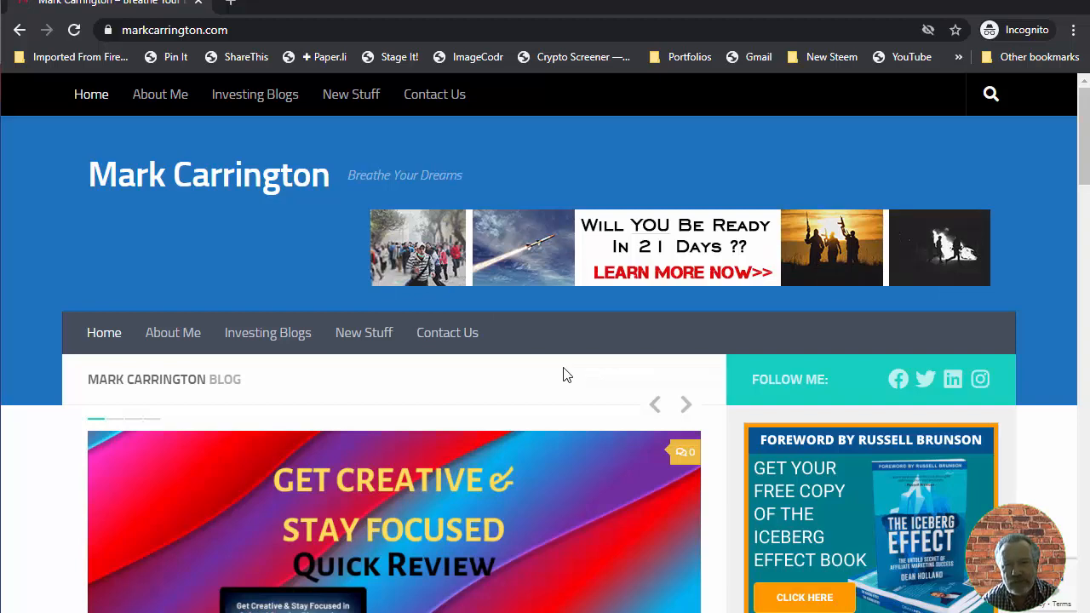
- Scroll down the blog page until the opt-in popup appears, and close the popup
scroll(566, 375, "down", 3)
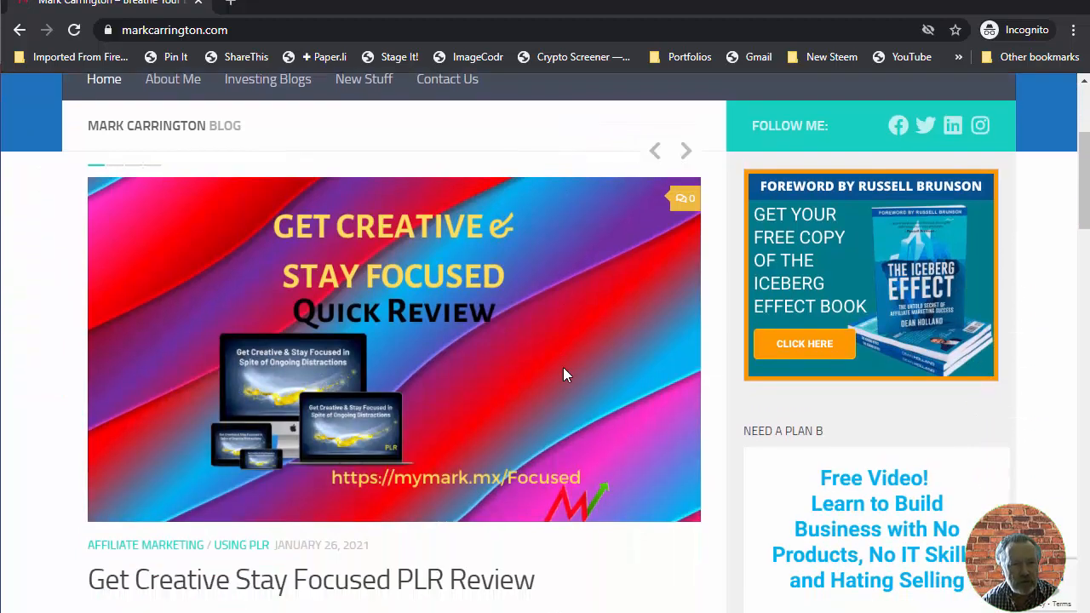
scroll(566, 375, "down", 5)
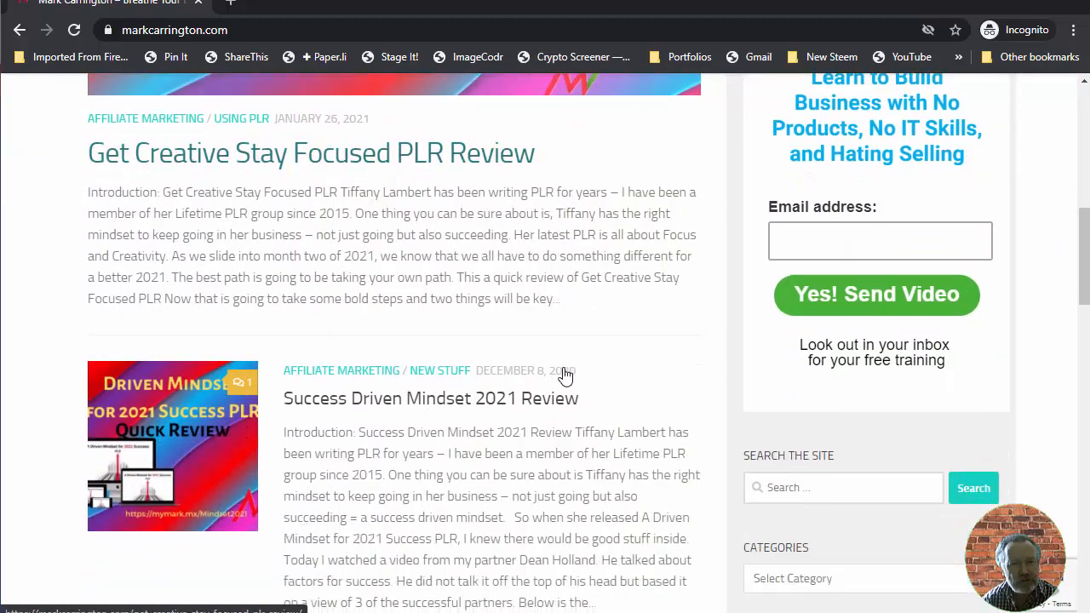
scroll(563, 372, "down", 3)
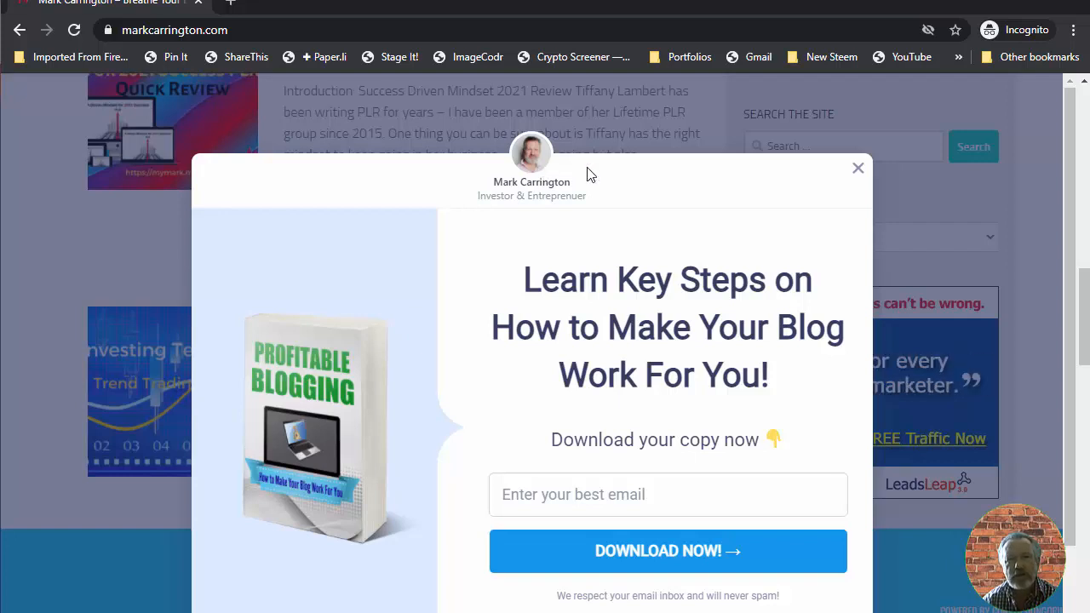
left_click(857, 173)
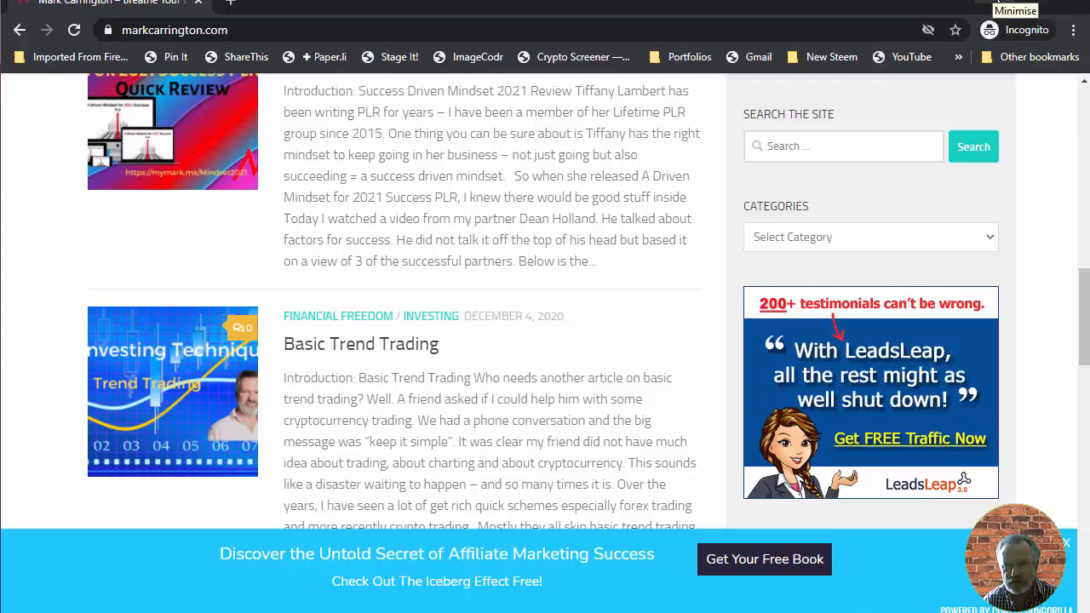
- Switch to the other browser window and scroll through the ConvertBox homepage features
left_click(1078, 2)
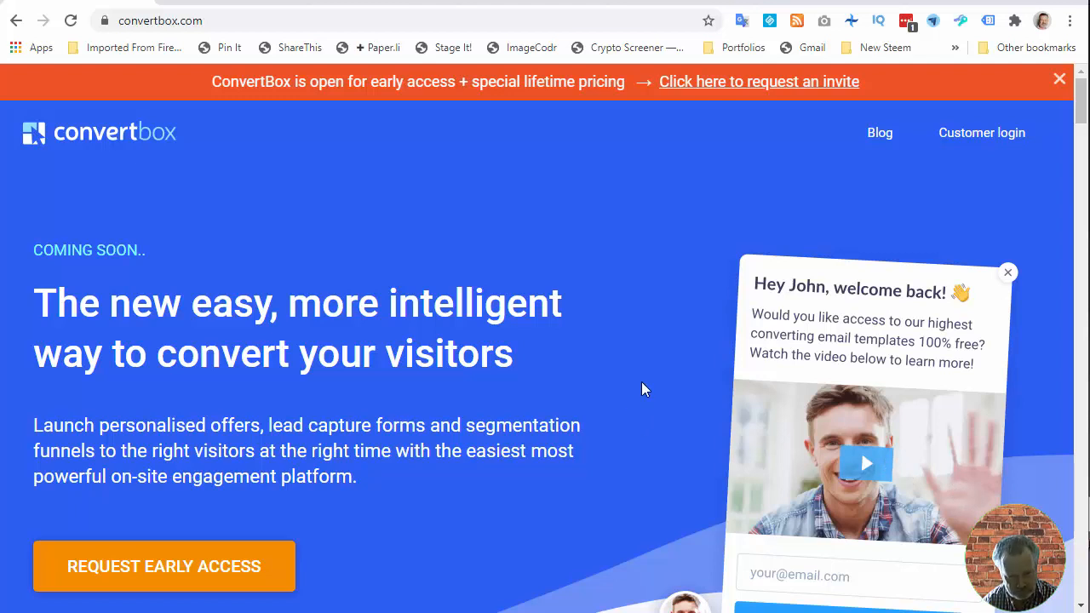
scroll(641, 381, "down", 4)
scroll(641, 382, "up", 4)
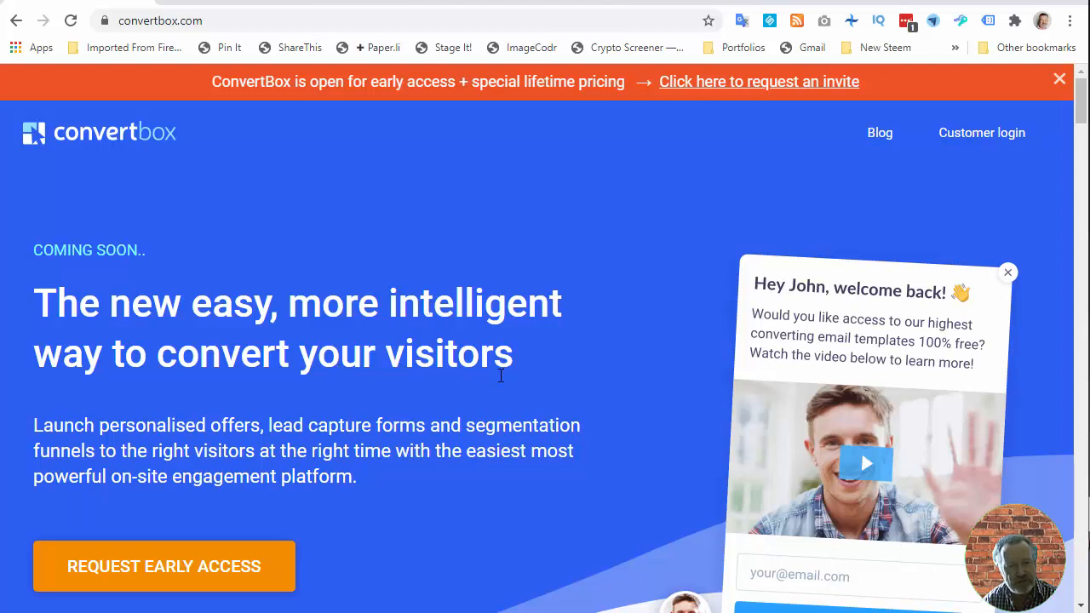
scroll(501, 376, "down", 1)
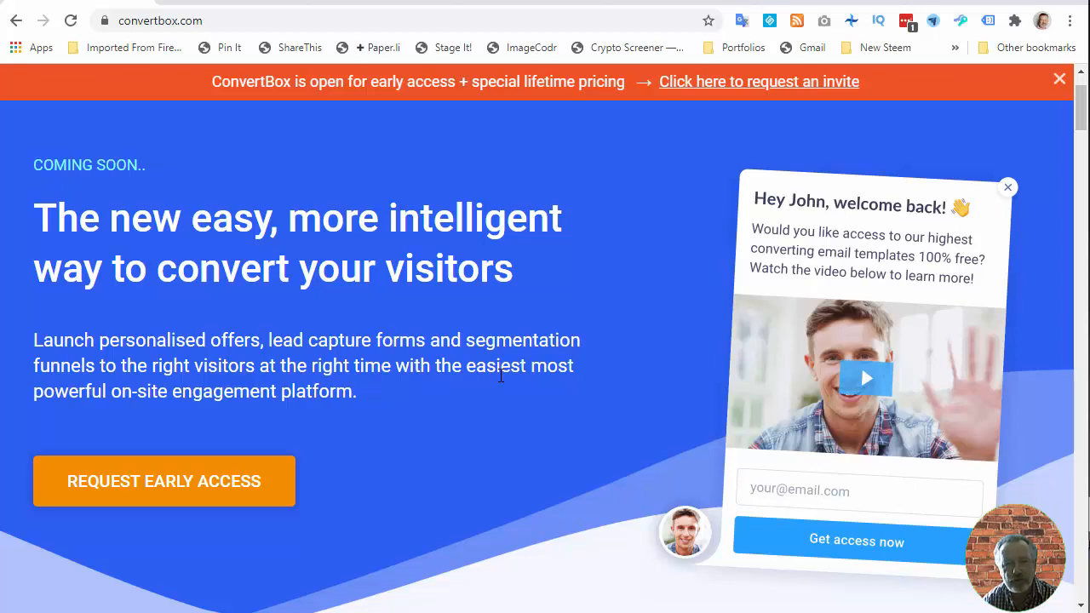
scroll(483, 375, "down", 5)
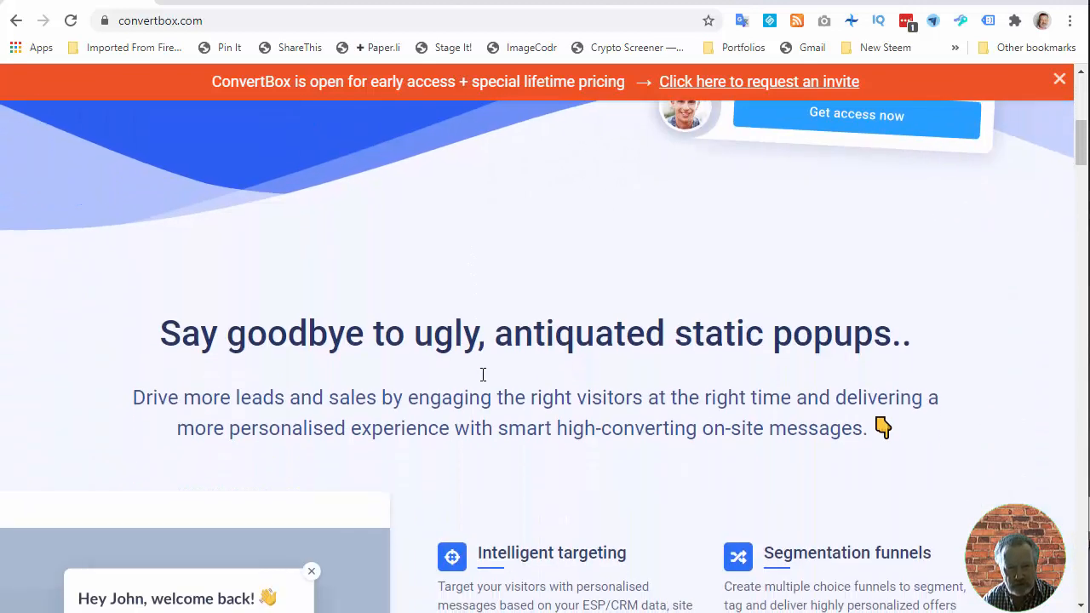
scroll(482, 374, "down", 1)
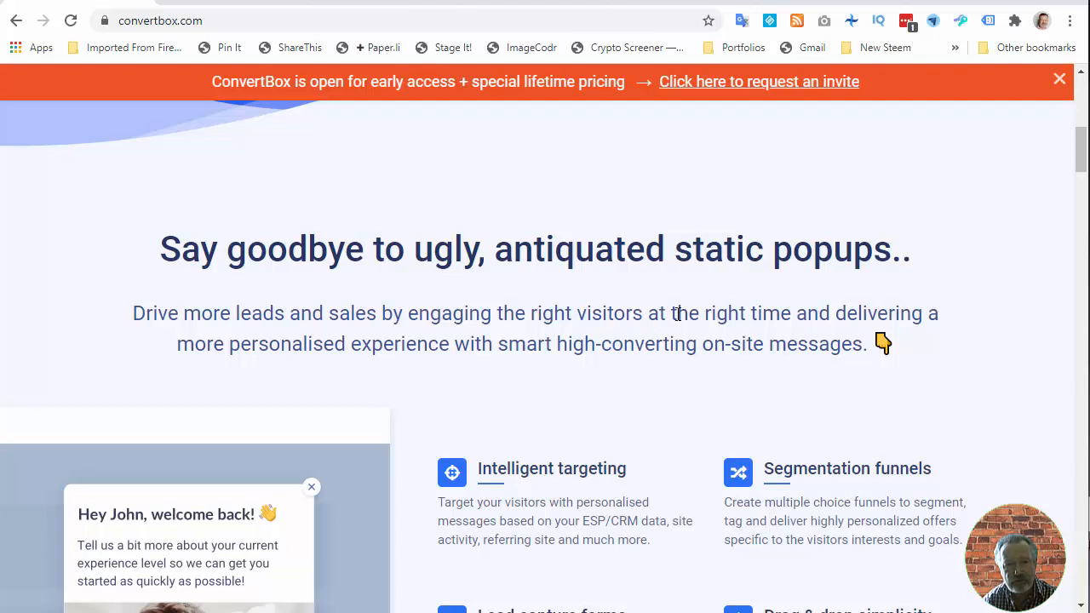
scroll(678, 314, "down", 3)
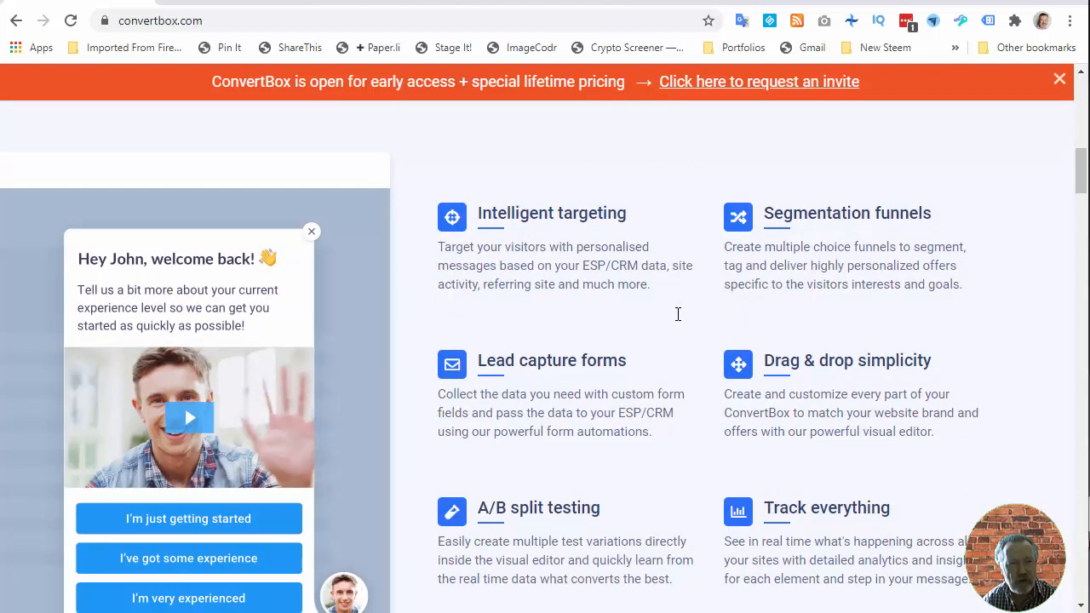
scroll(678, 315, "down", 1)
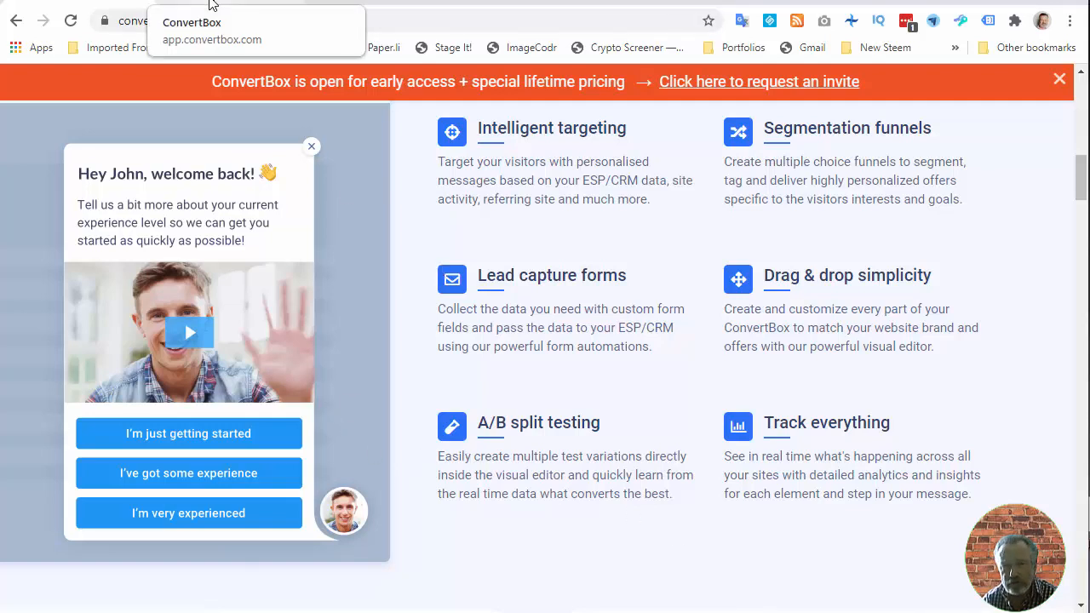
- Open the ConvertBox app dashboard and edit the PB Opt-in box inside the Lead Generation group
left_click(211, 4)
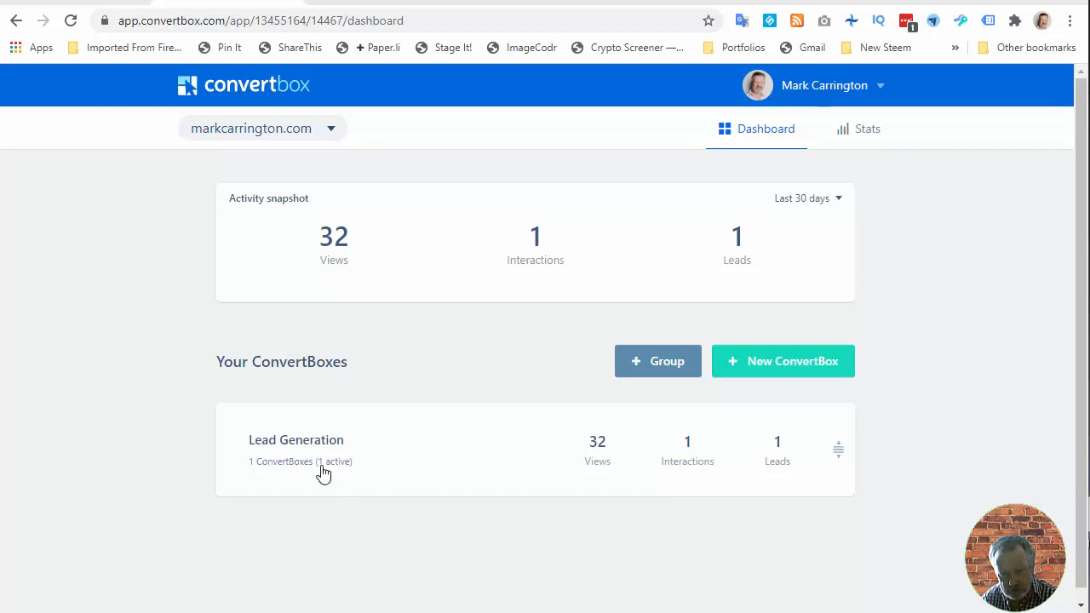
left_click(382, 469)
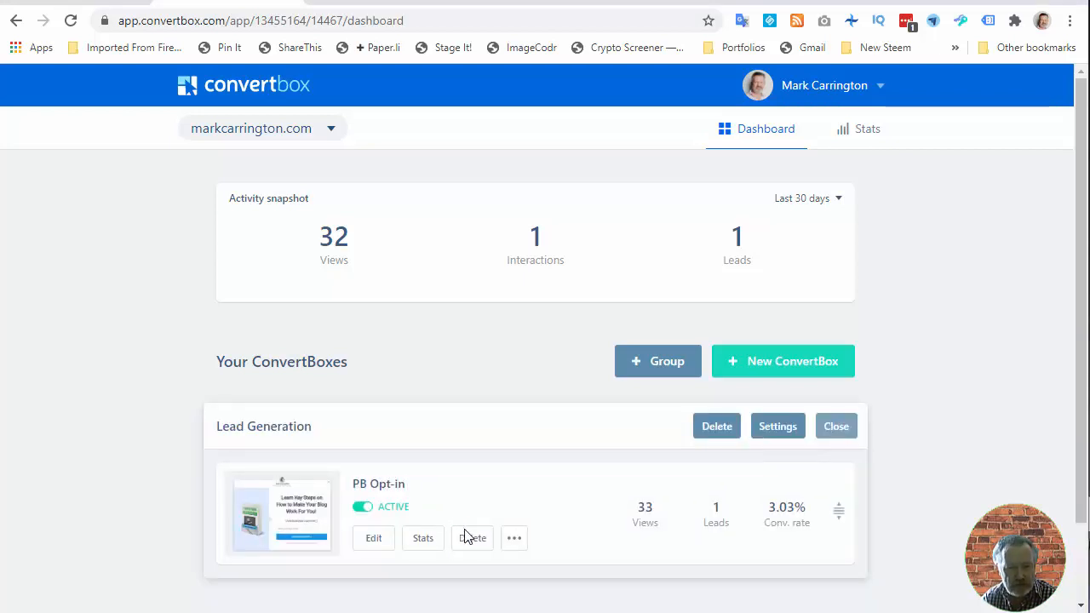
left_click(374, 542)
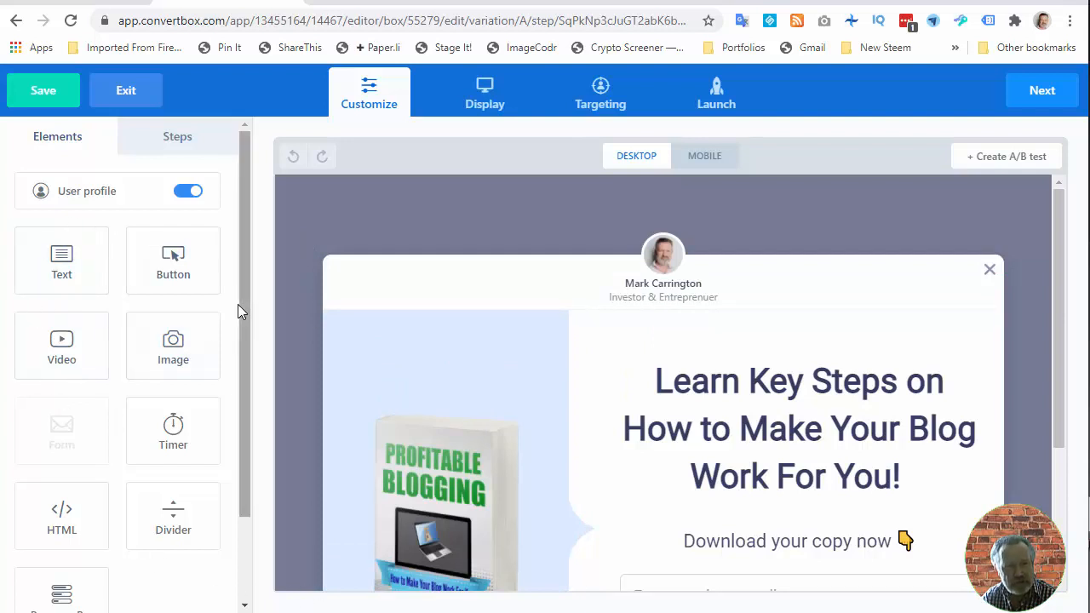
- Browse the editor's element list, the Steps panel, and the desktop and mobile previews of the popup
left_click_drag(238, 303, 239, 358)
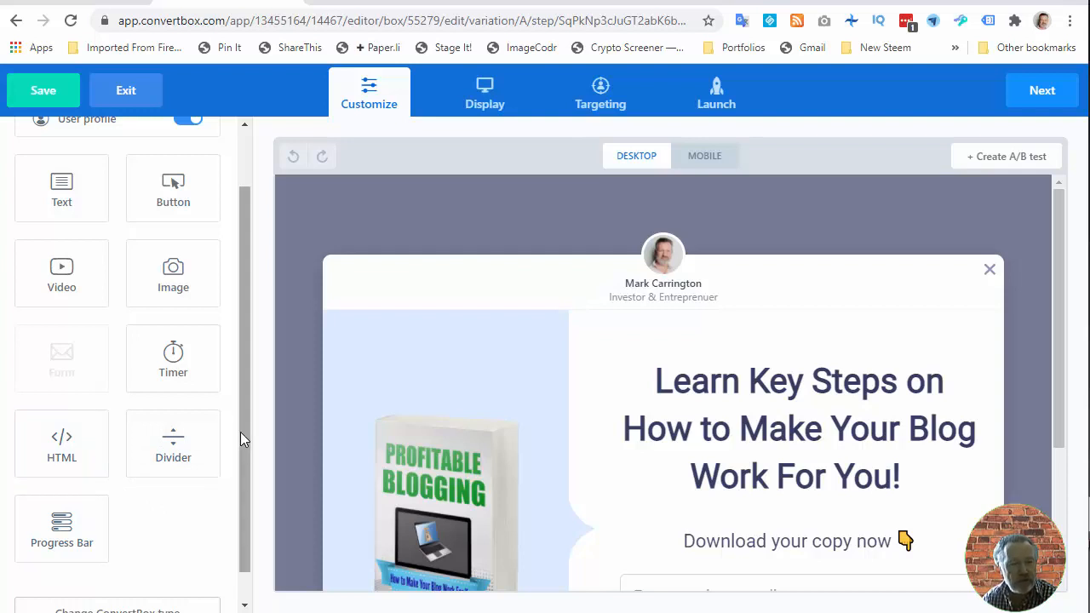
left_click_drag(240, 431, 256, 323)
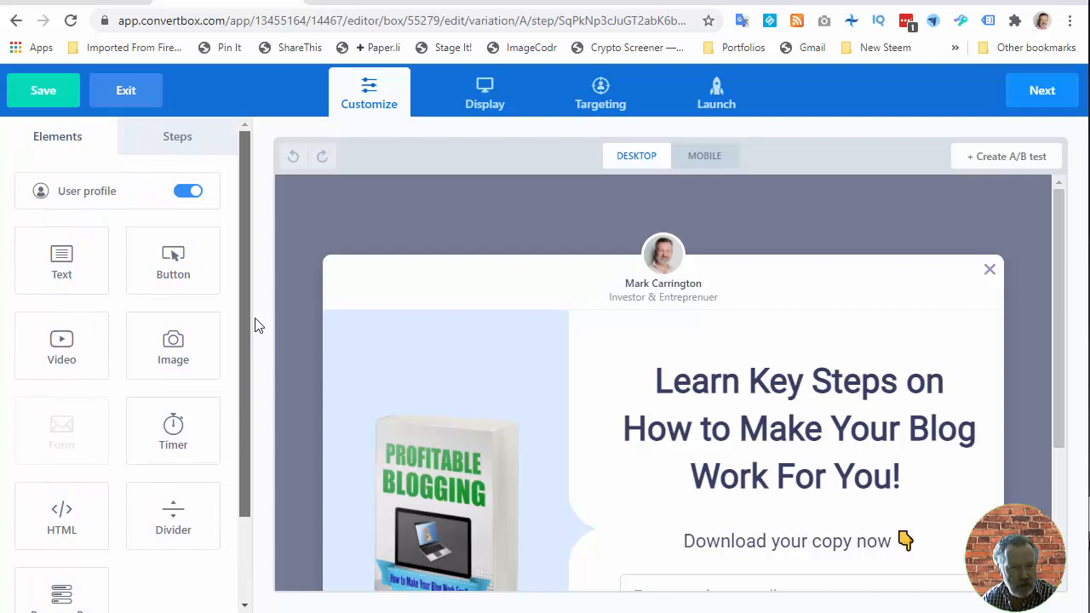
left_click(169, 146)
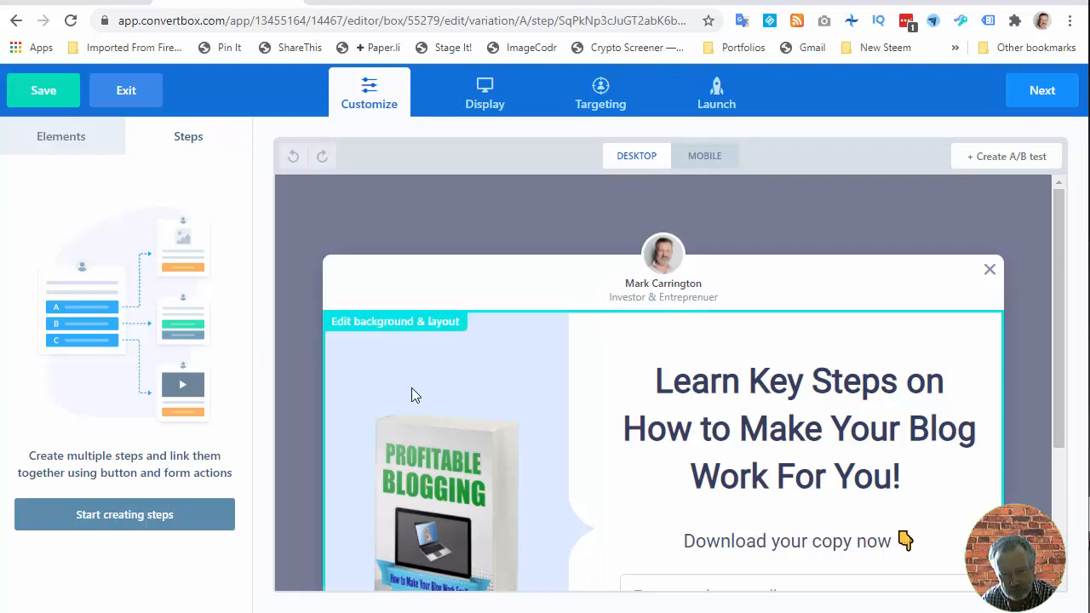
scroll(428, 397, "down", 2)
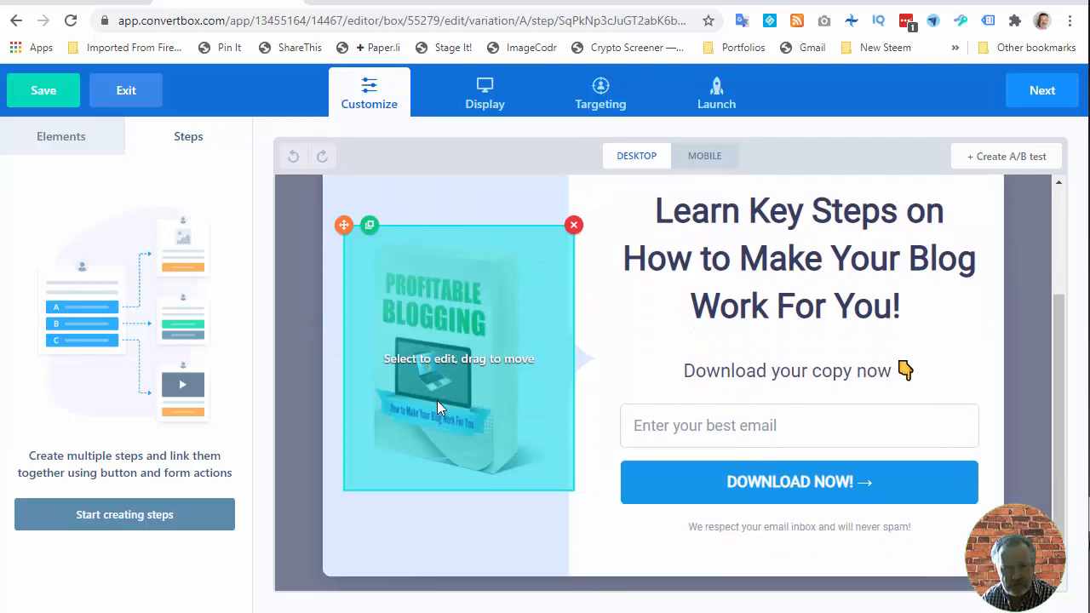
scroll(437, 400, "up", 1)
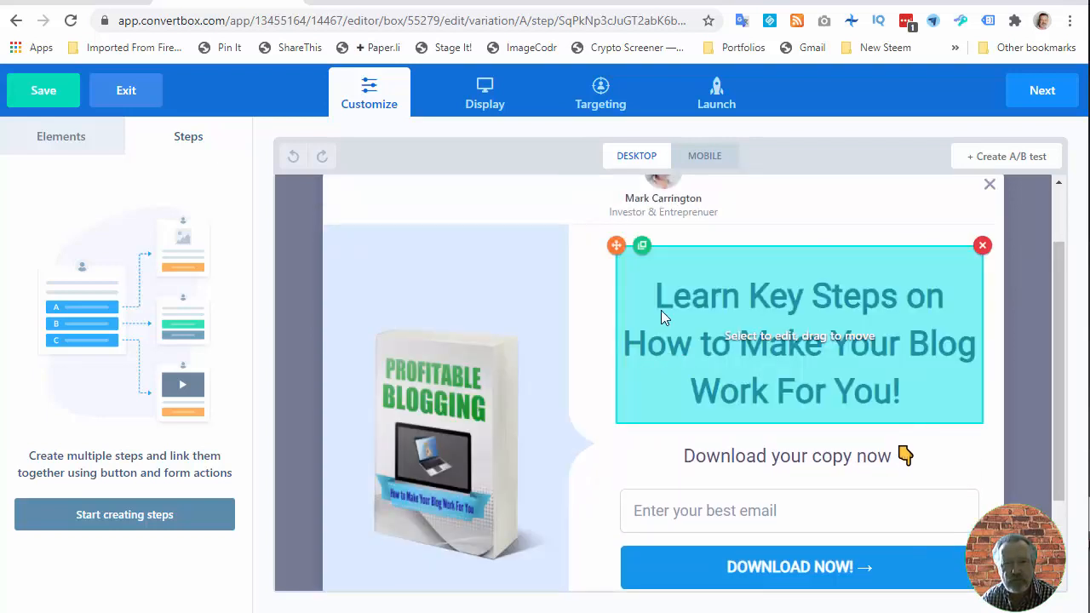
left_click(703, 157)
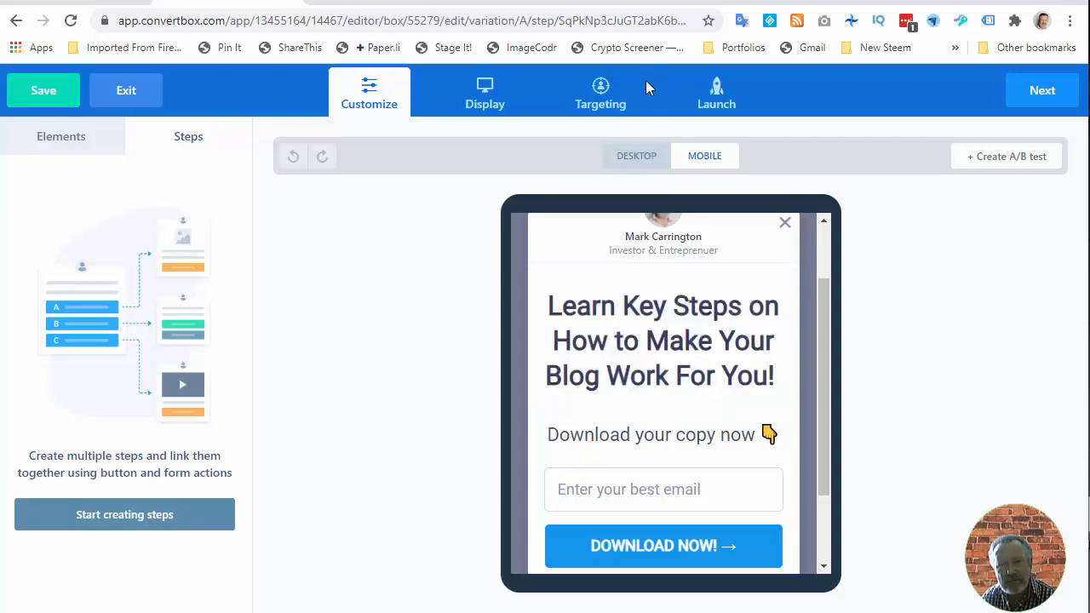
left_click(640, 158)
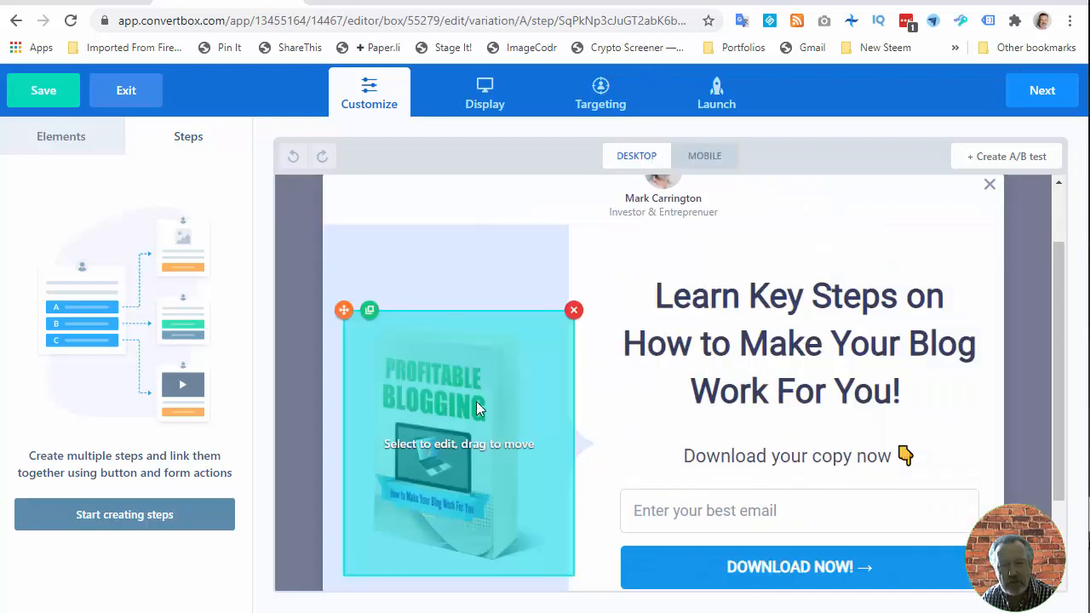
left_click(698, 158)
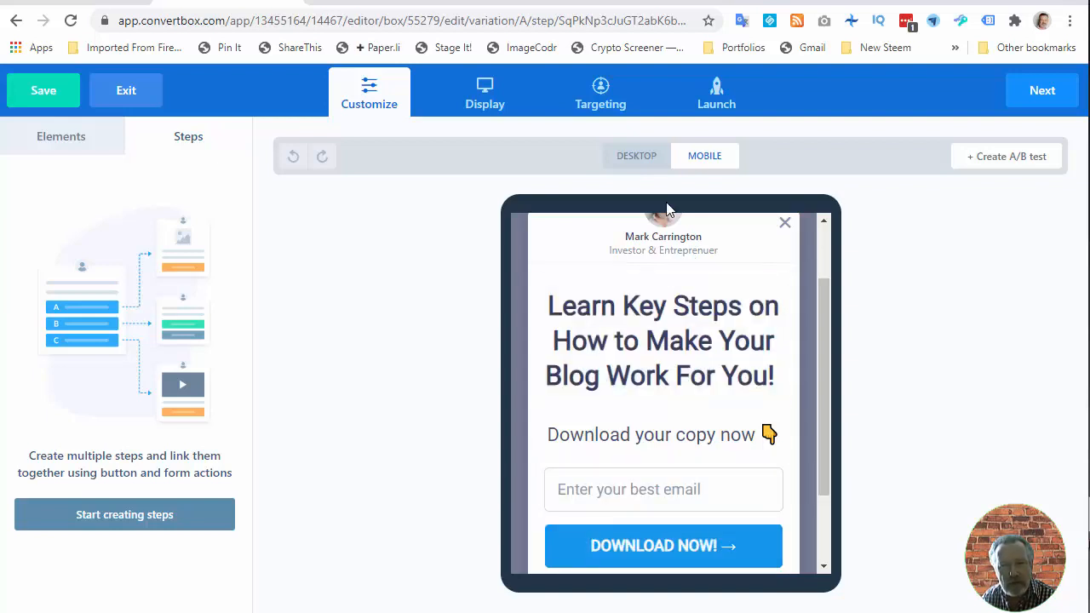
left_click(631, 158)
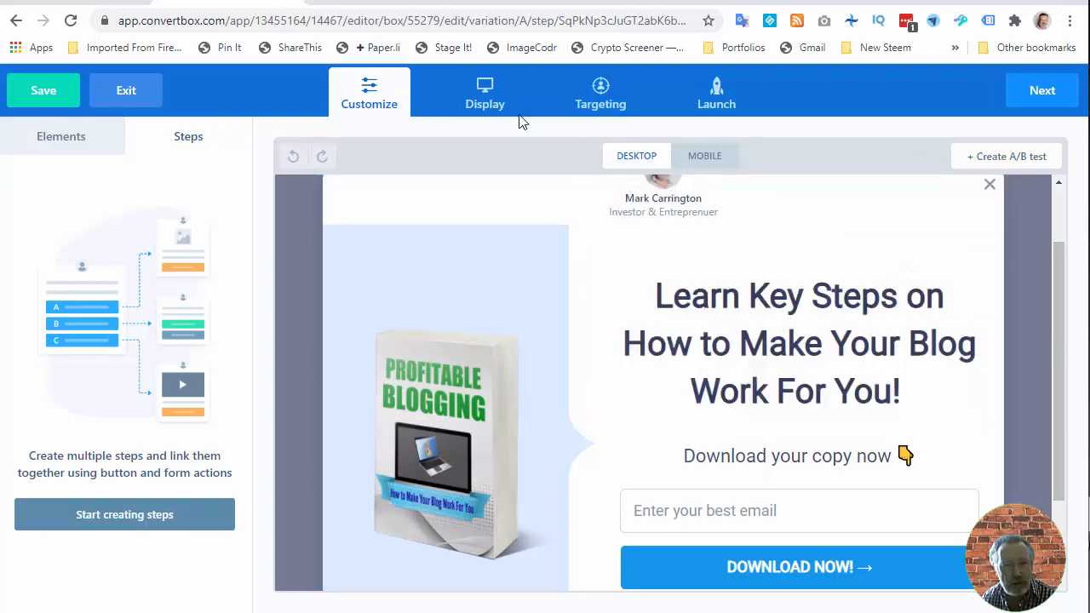
- In the Display settings, set the frequency to 1 time per Day and a maximum of 4 times in total
left_click(481, 95)
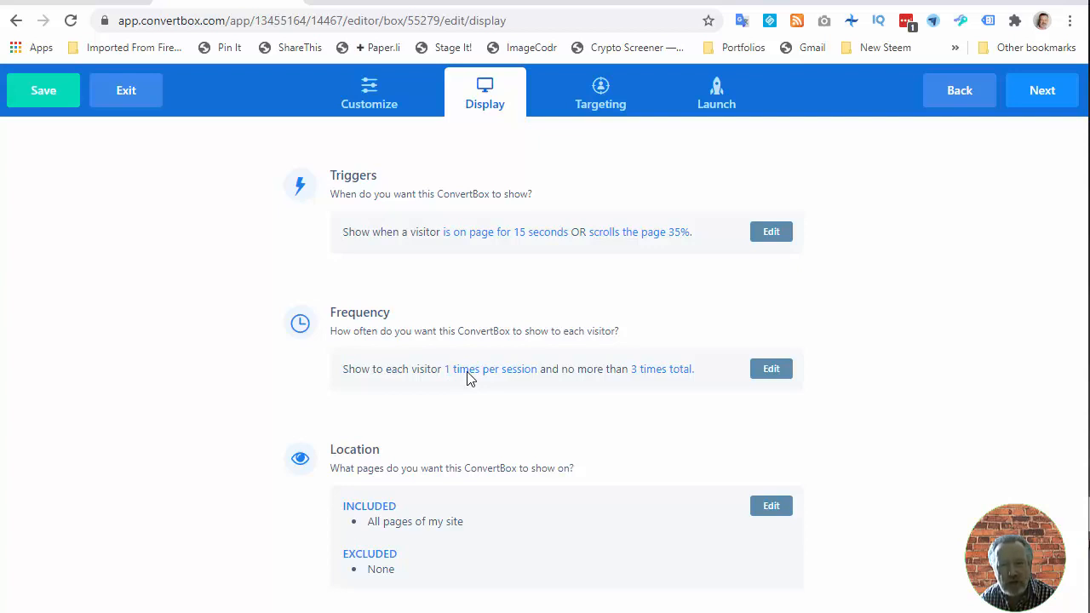
left_click(771, 371)
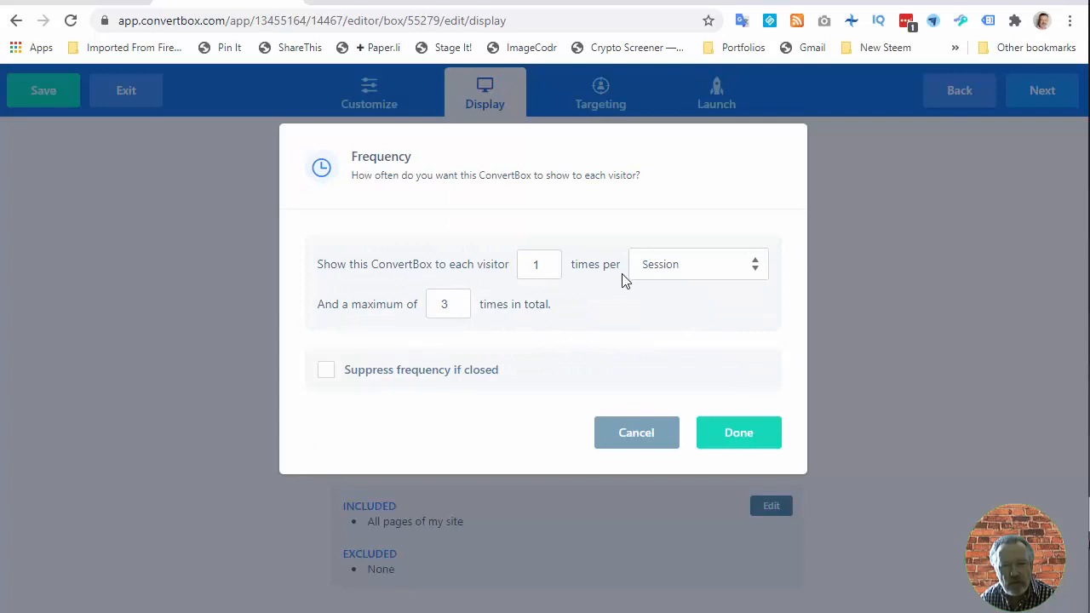
left_click(668, 271)
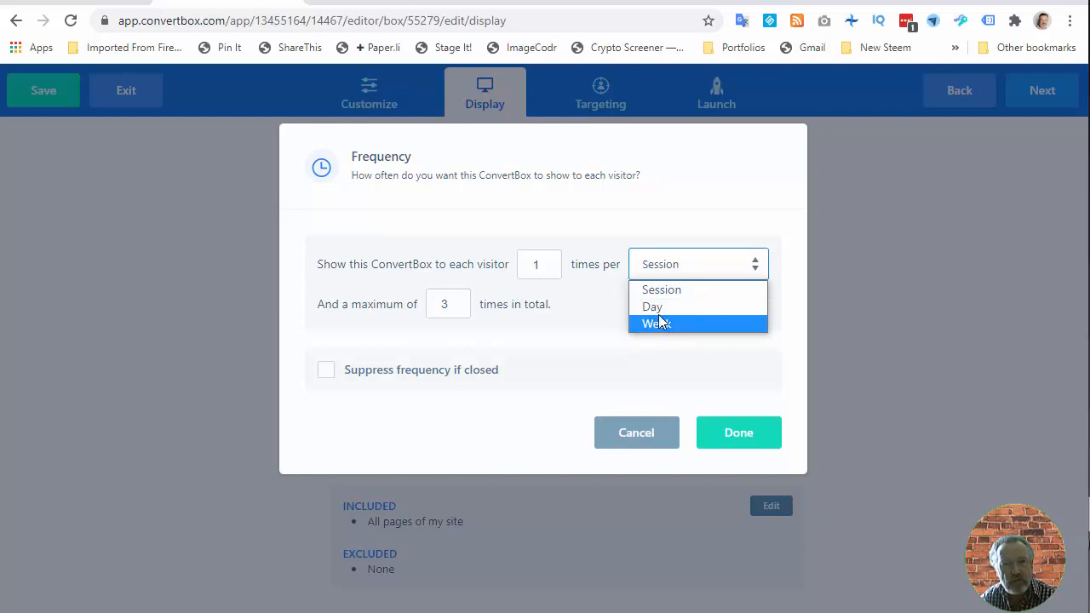
left_click(460, 308)
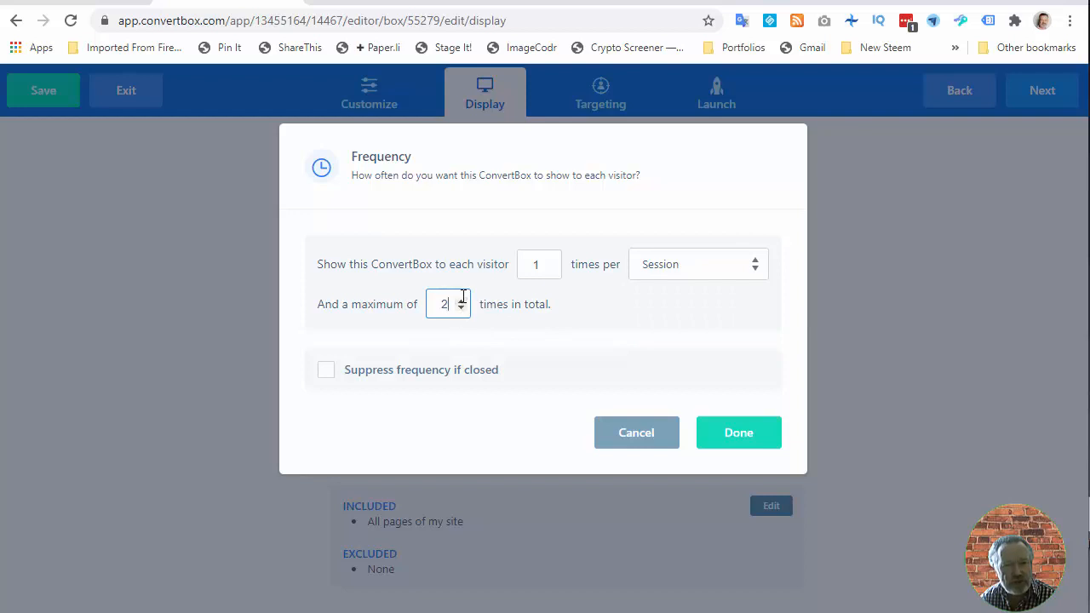
left_click(460, 302)
left_click(460, 302)
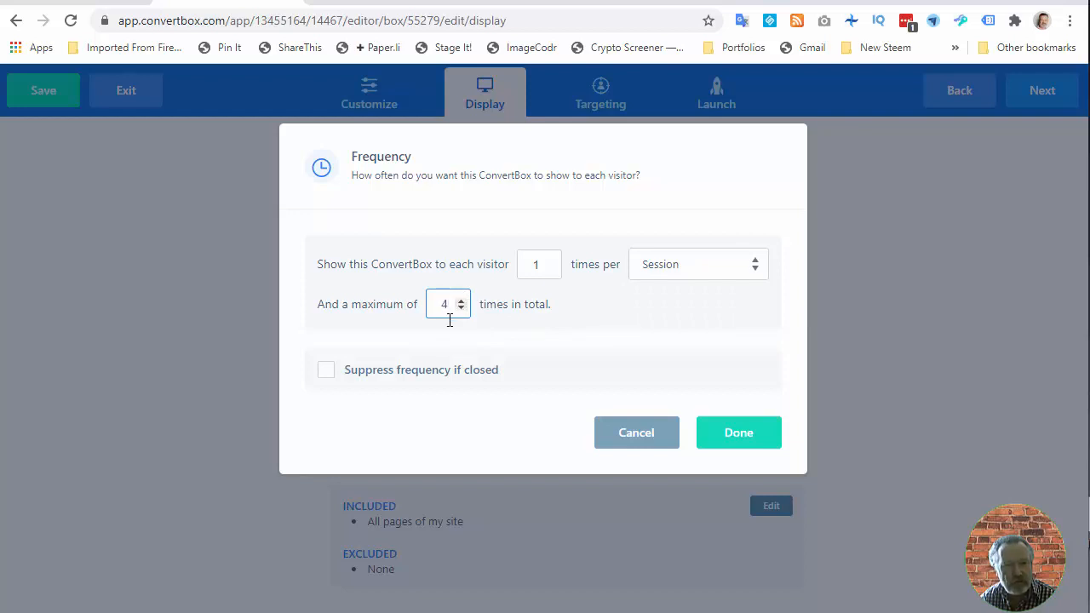
left_click(660, 275)
left_click(653, 307)
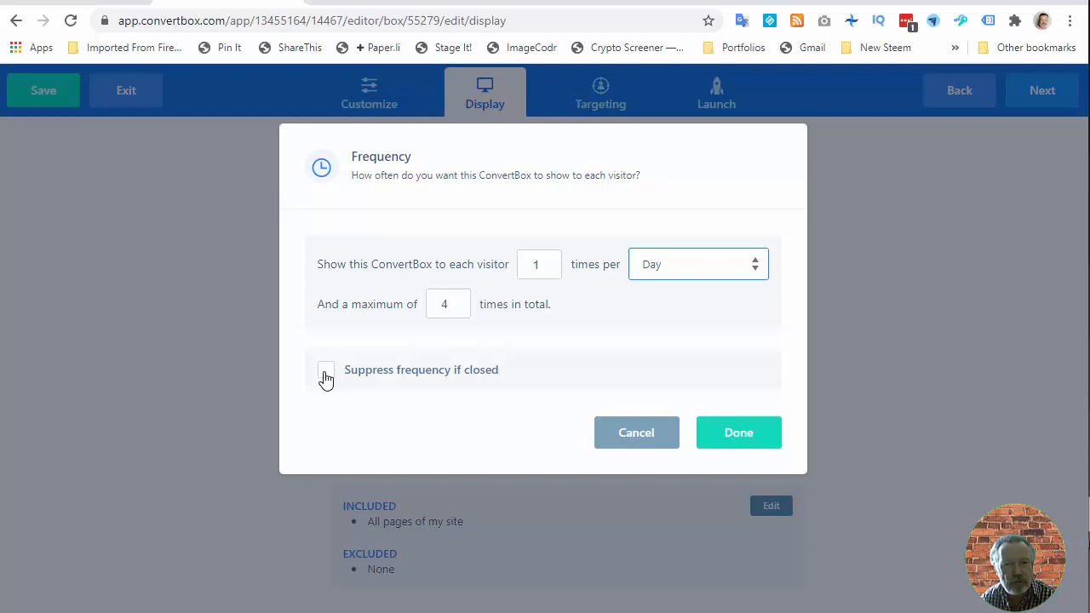
left_click(735, 449)
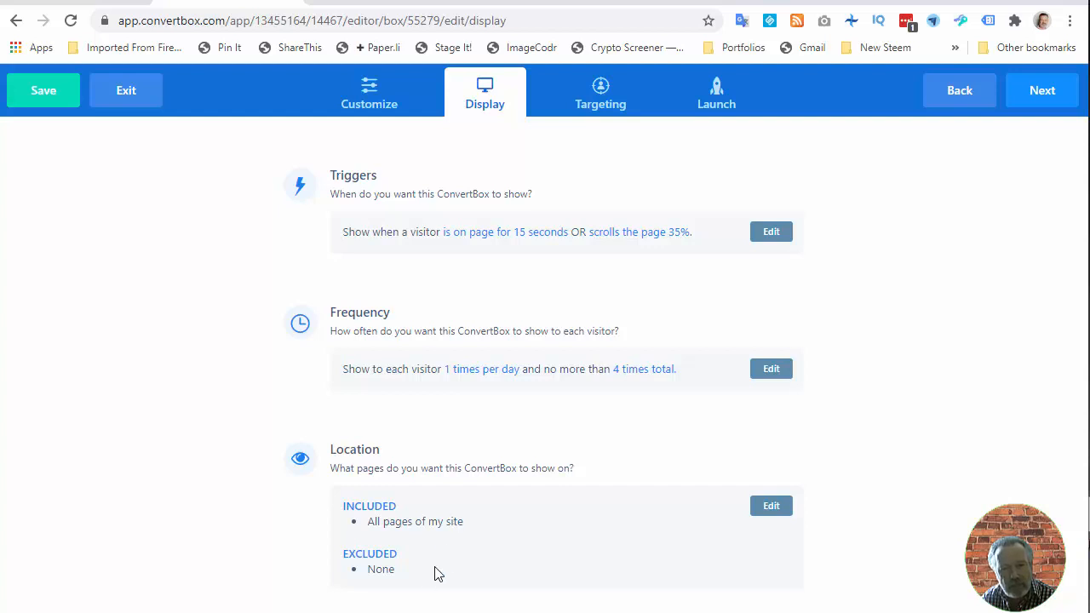
- Add a location exclude rule so the popup does not show in the Wordpress category Investing
left_click(770, 506)
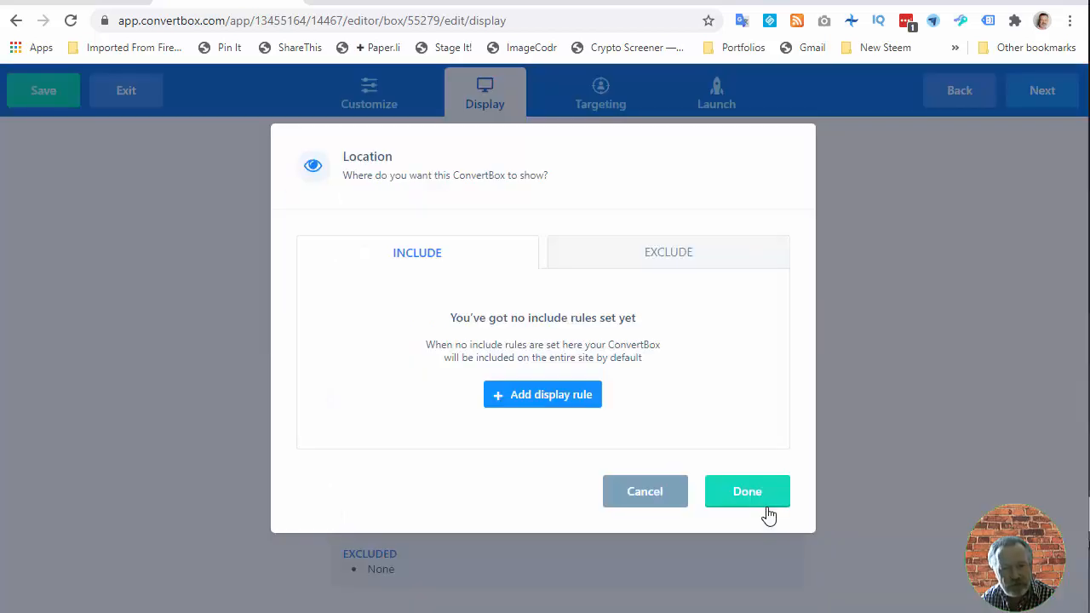
left_click(657, 255)
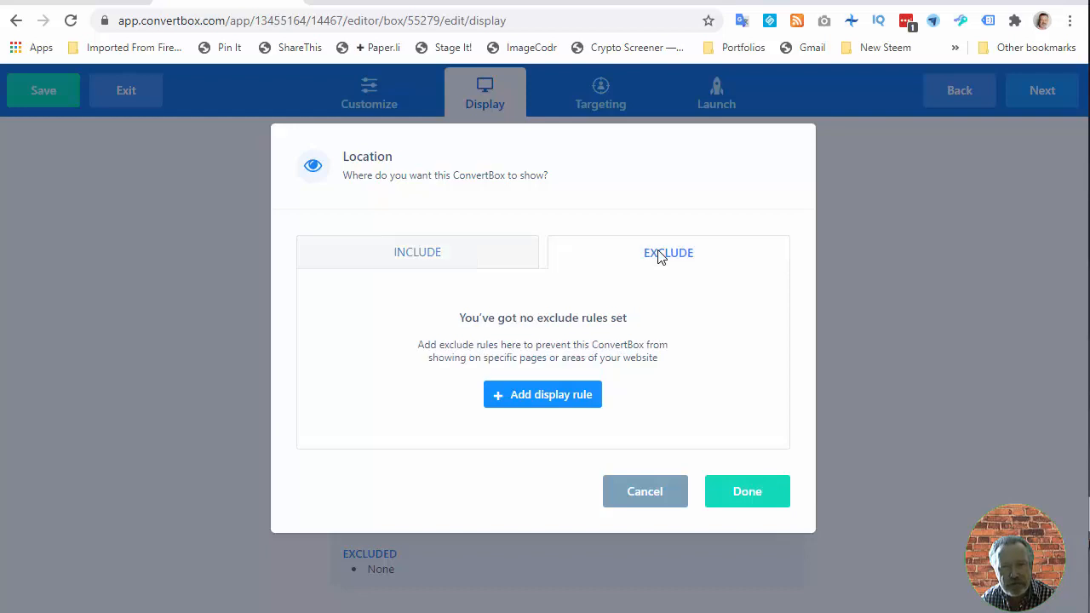
left_click(548, 407)
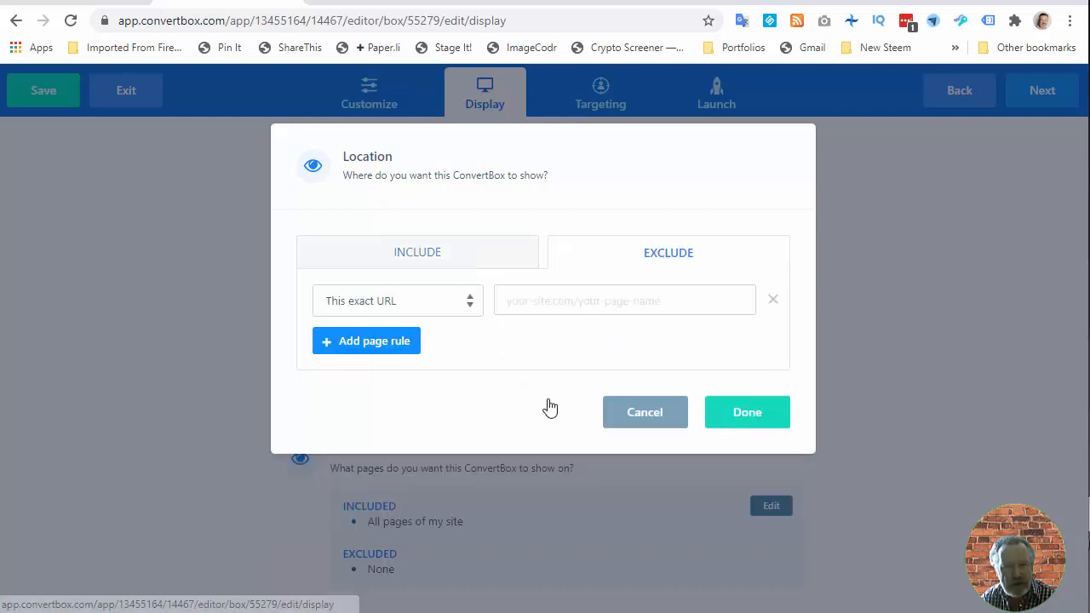
left_click(393, 308)
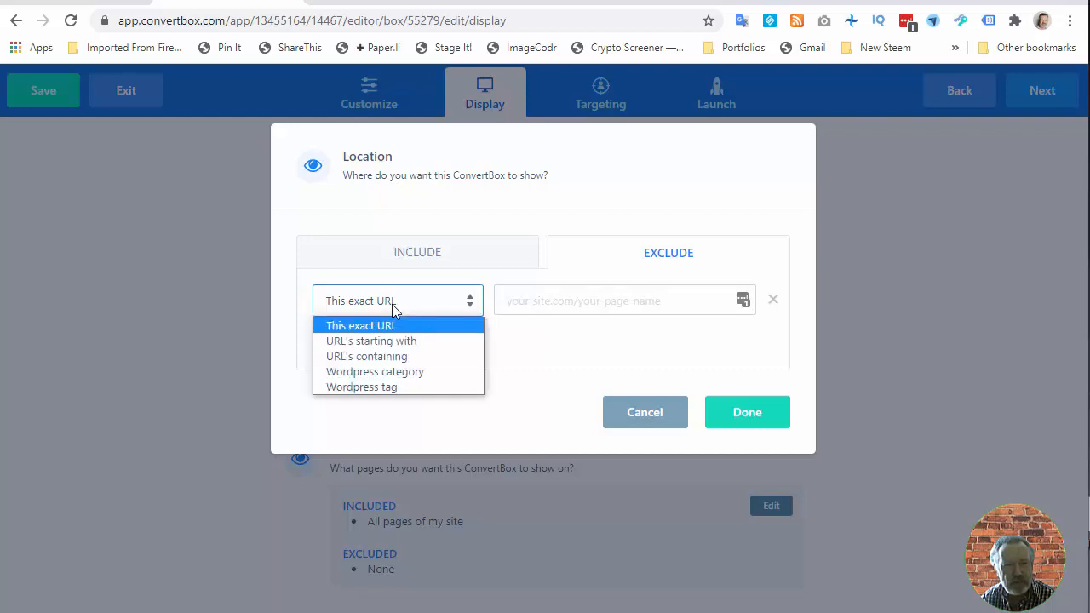
left_click(391, 373)
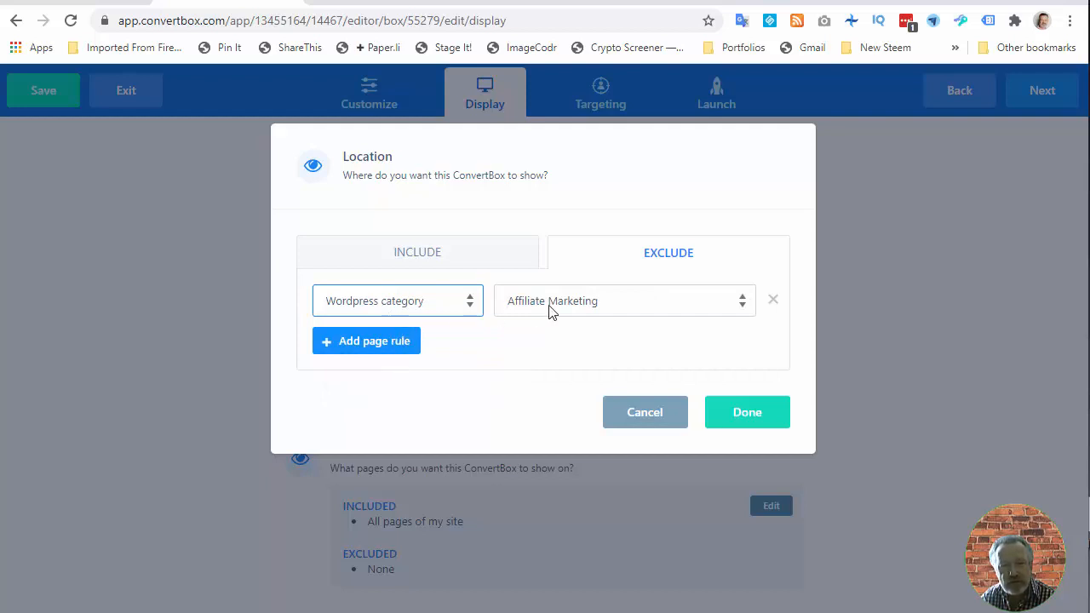
left_click(584, 311)
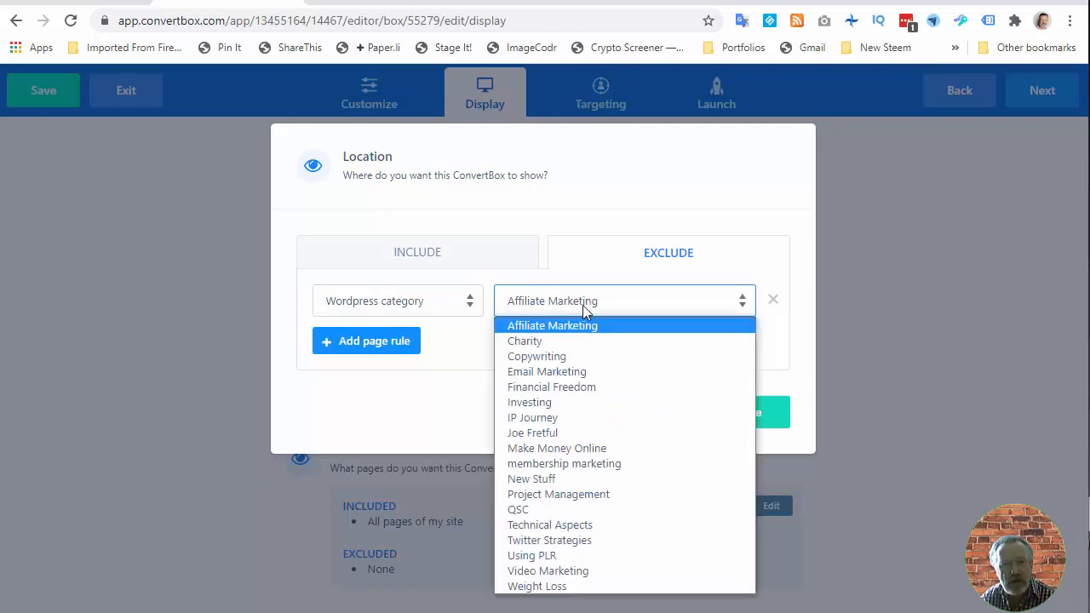
left_click(550, 401)
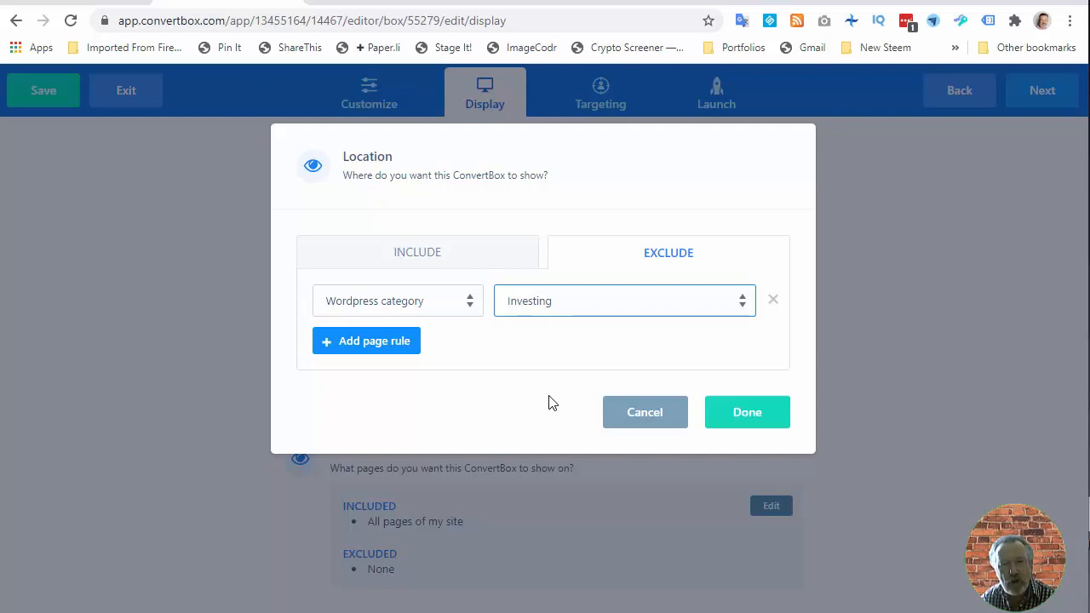
left_click(746, 422)
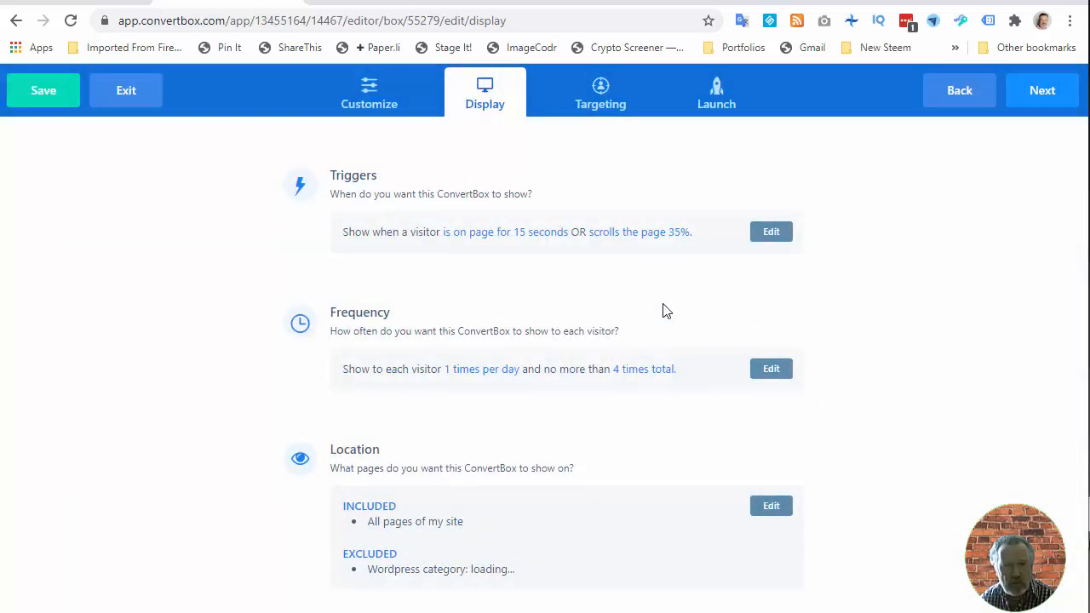
- Set the popup's targeting to target specific visitors
left_click(611, 110)
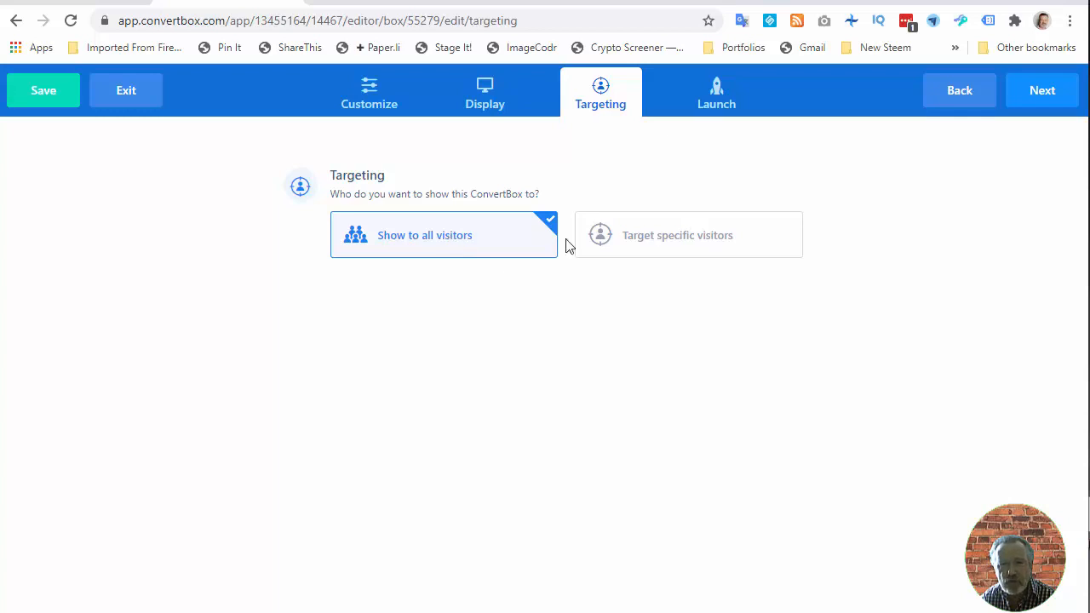
left_click(674, 240)
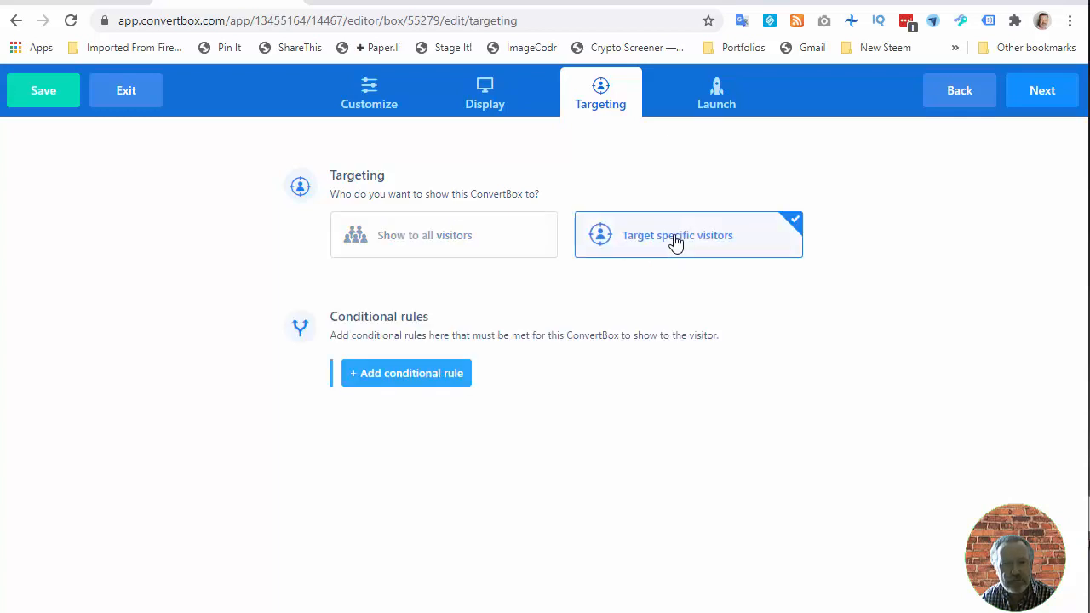
left_click(426, 374)
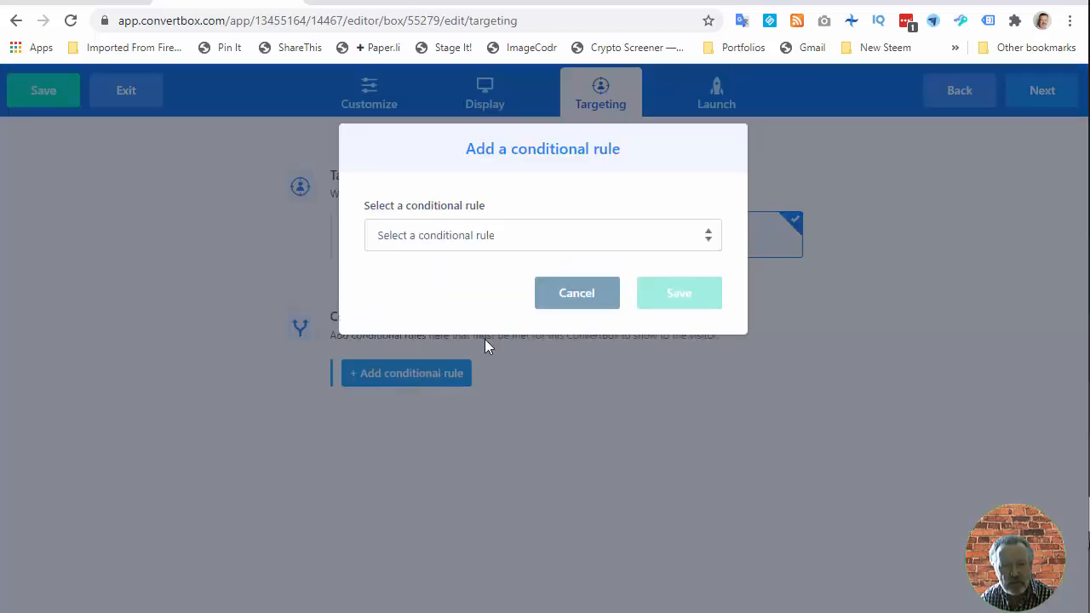
left_click(704, 240)
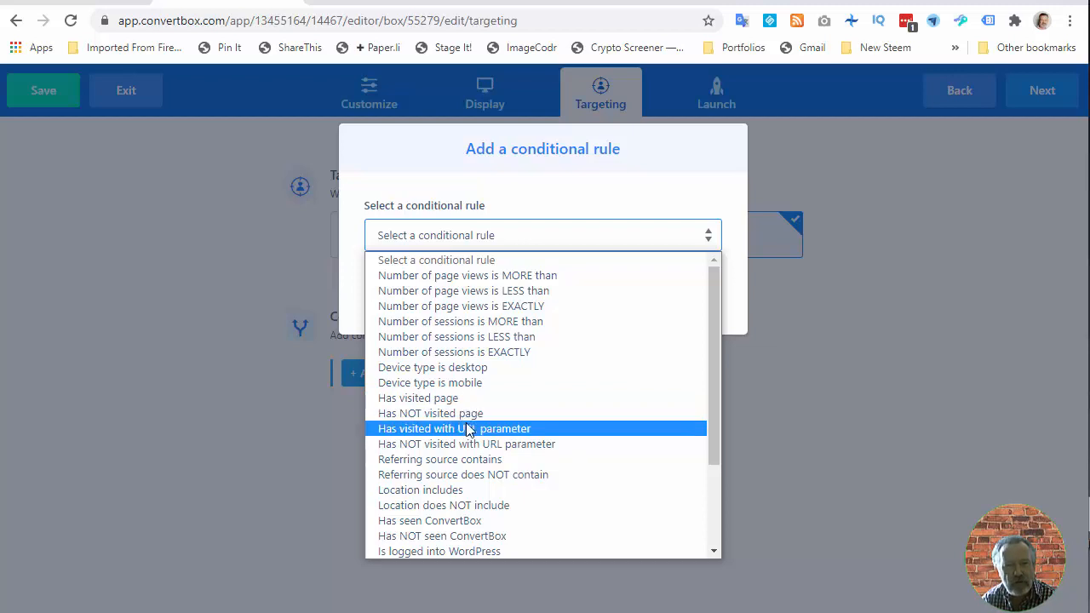
scroll(453, 482, "down", 3)
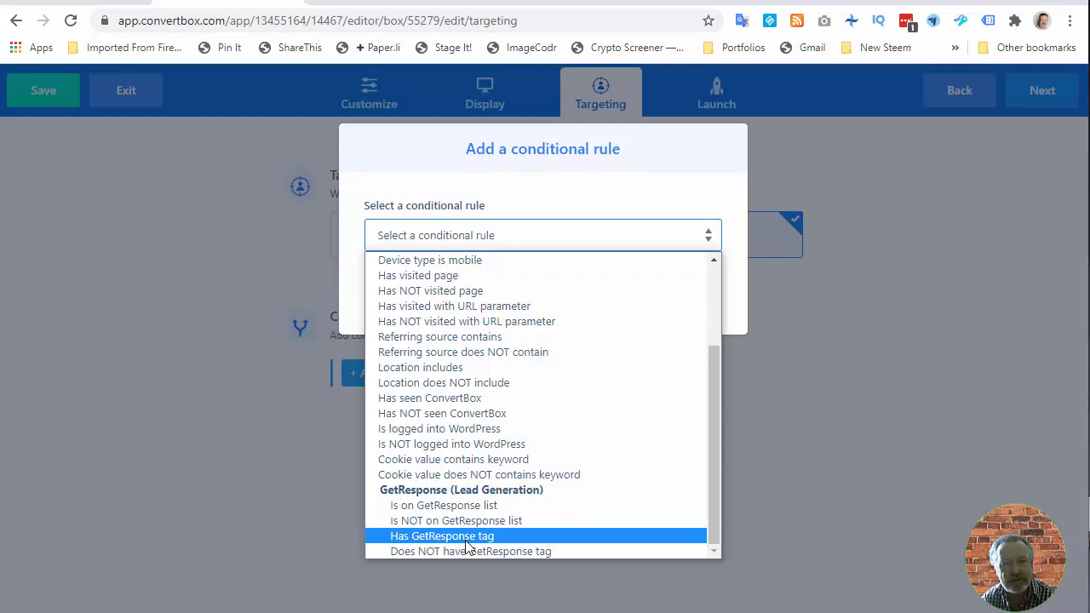
left_click(577, 206)
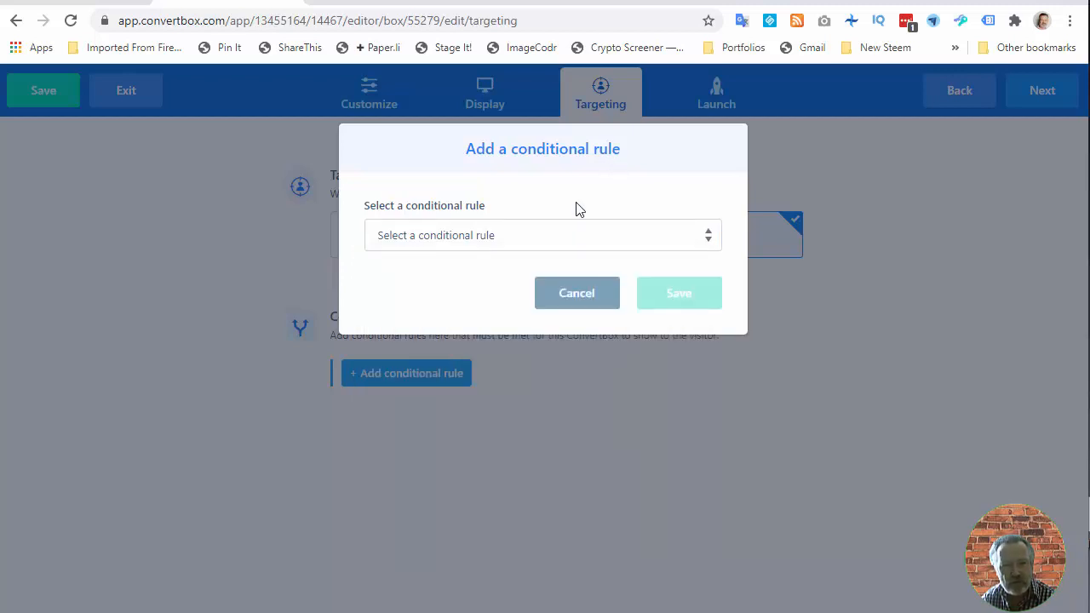
left_click(570, 295)
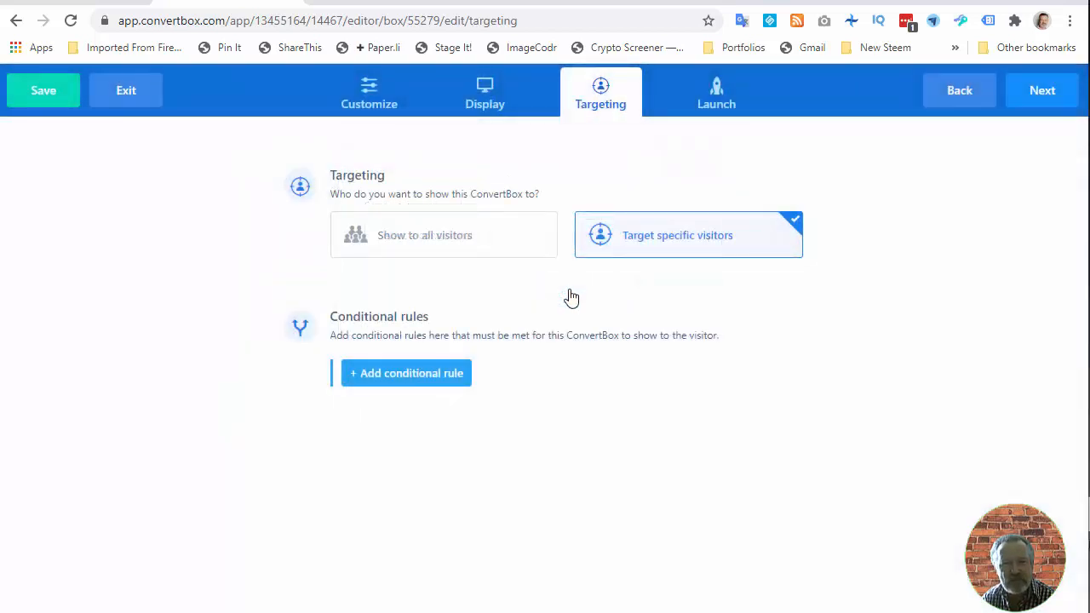
- Save the ConvertBox changes from the Launch settings and return to the dashboard
left_click(726, 100)
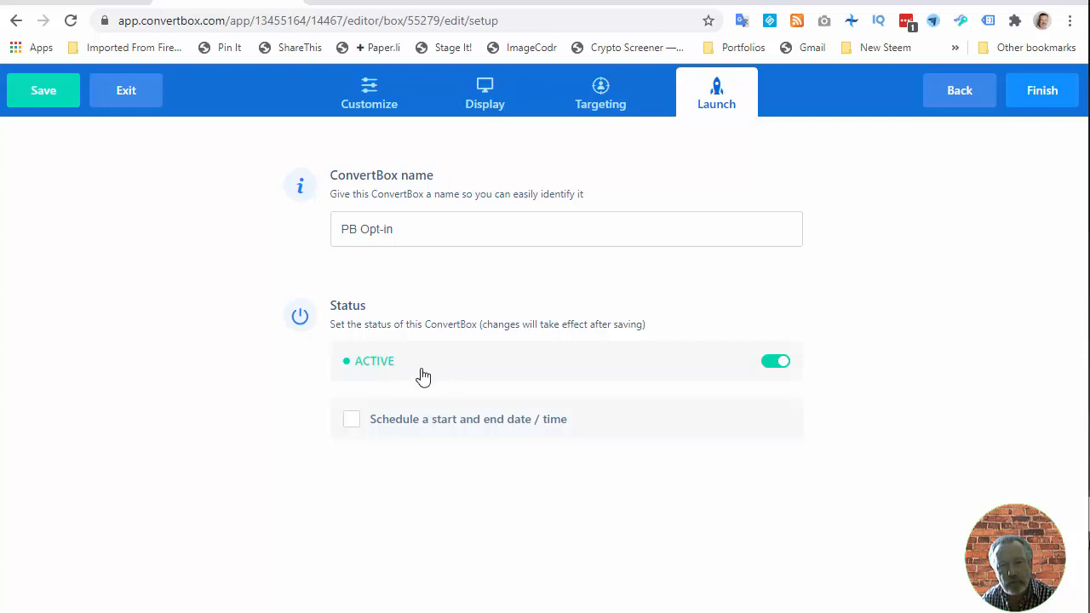
left_click(43, 94)
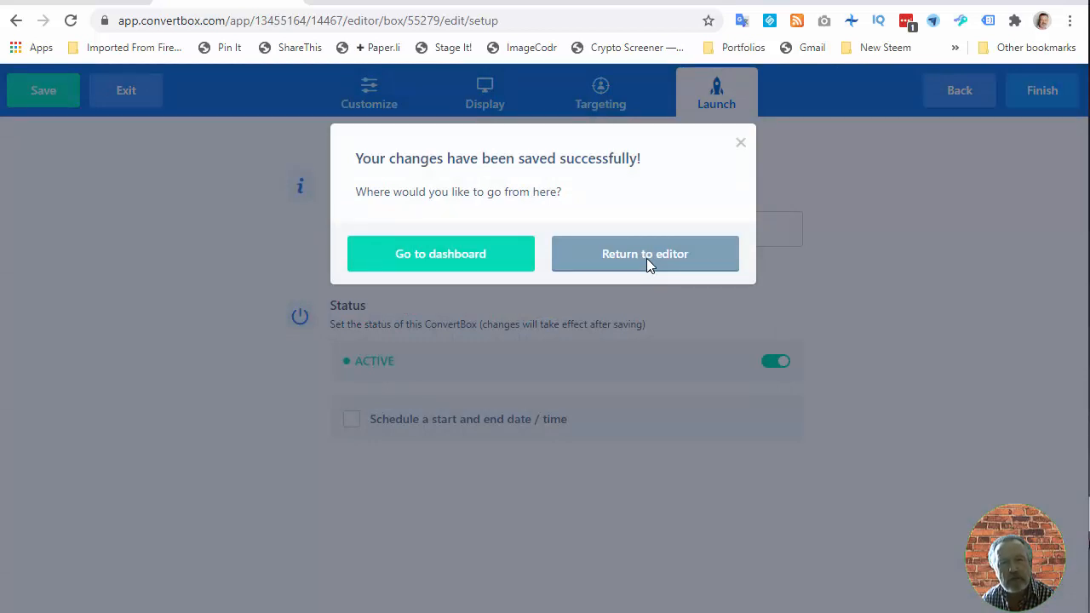
left_click(427, 253)
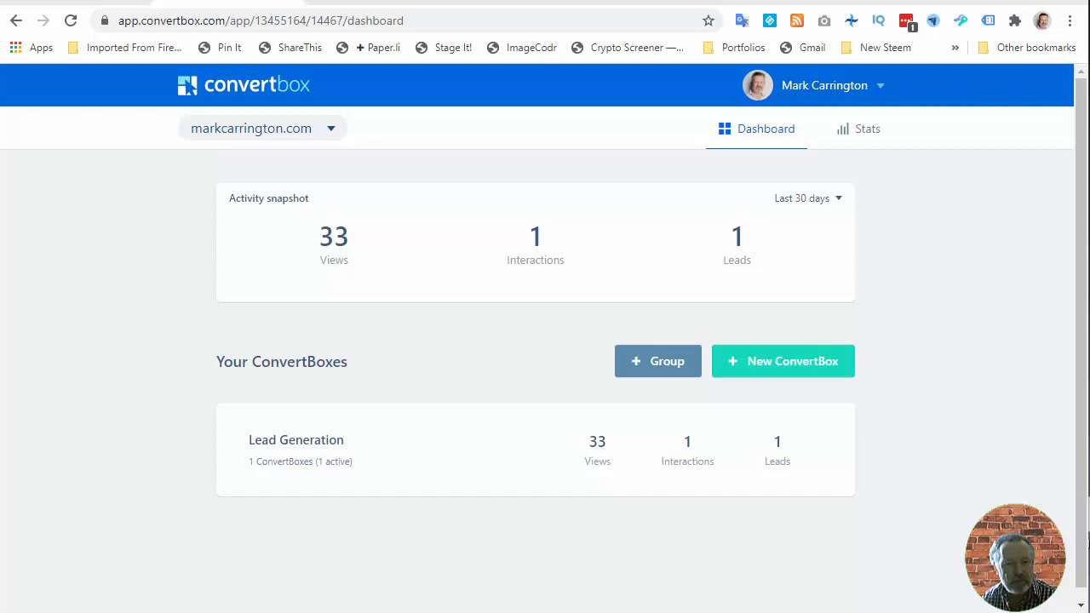
- Switch to the Conversion Gorilla tab and view the goal options for creating a new bar
left_click(405, 3)
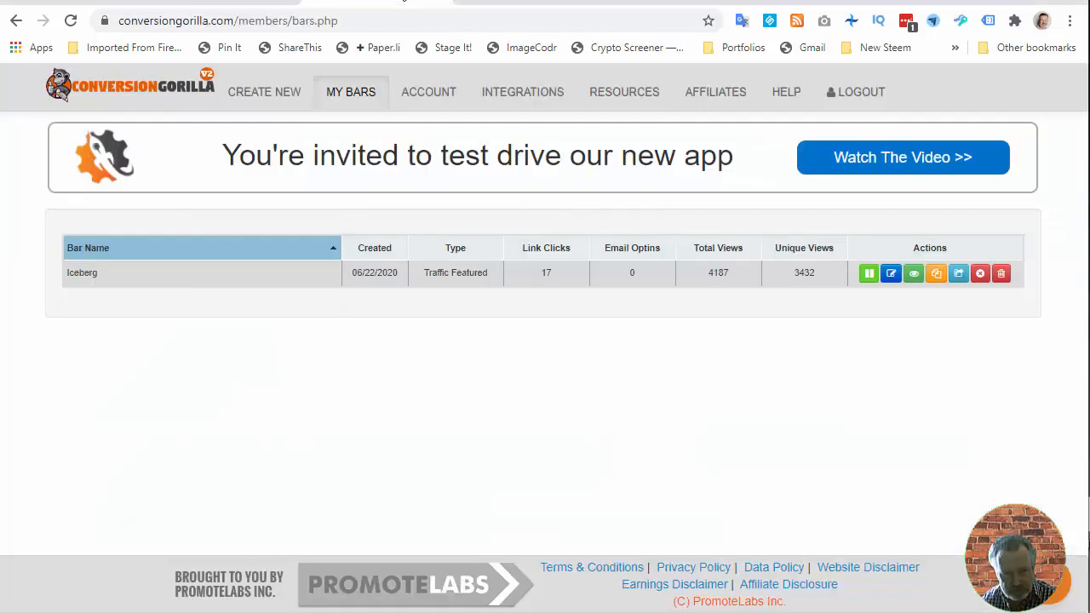
left_click(228, 3)
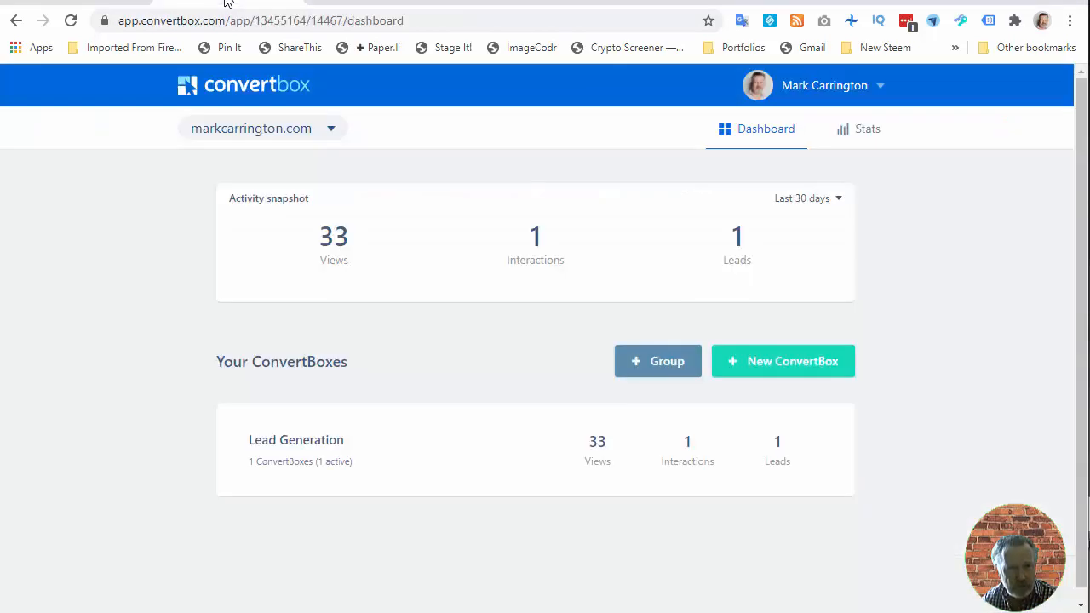
left_click(365, 4)
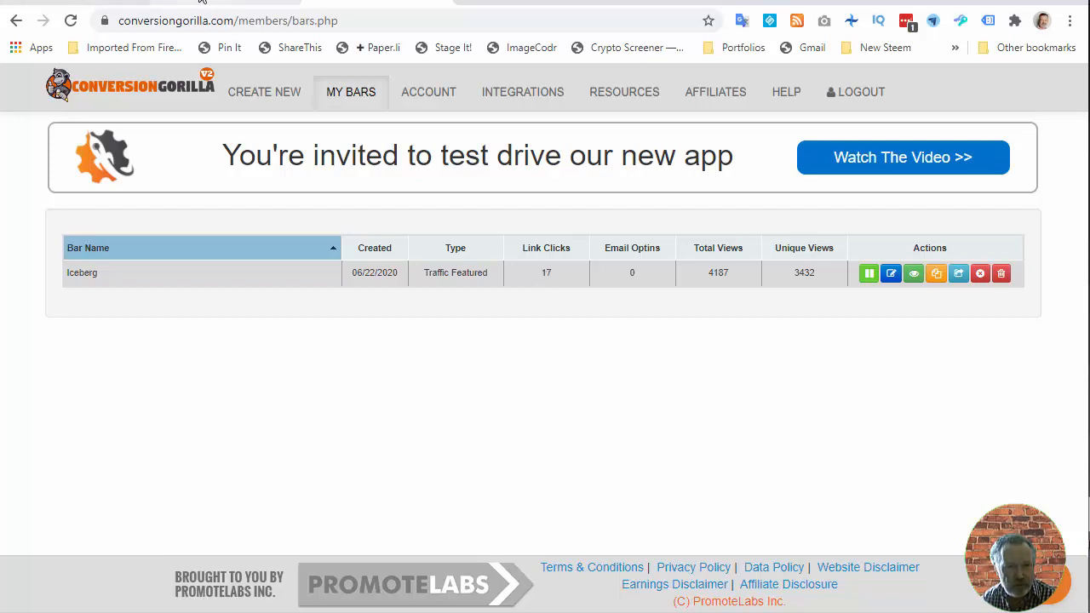
left_click(115, 5)
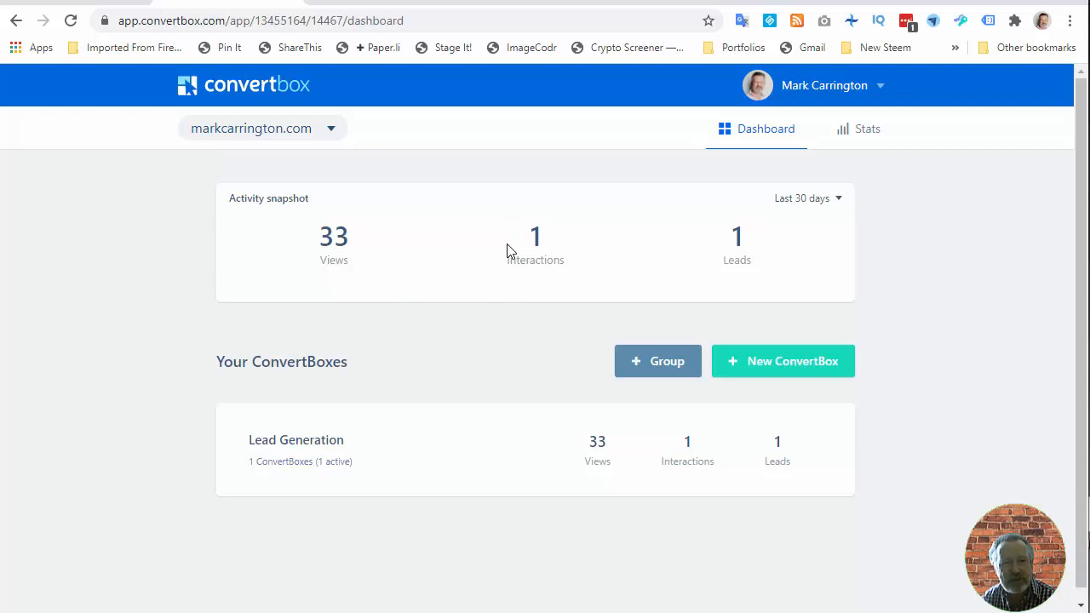
left_click(376, 5)
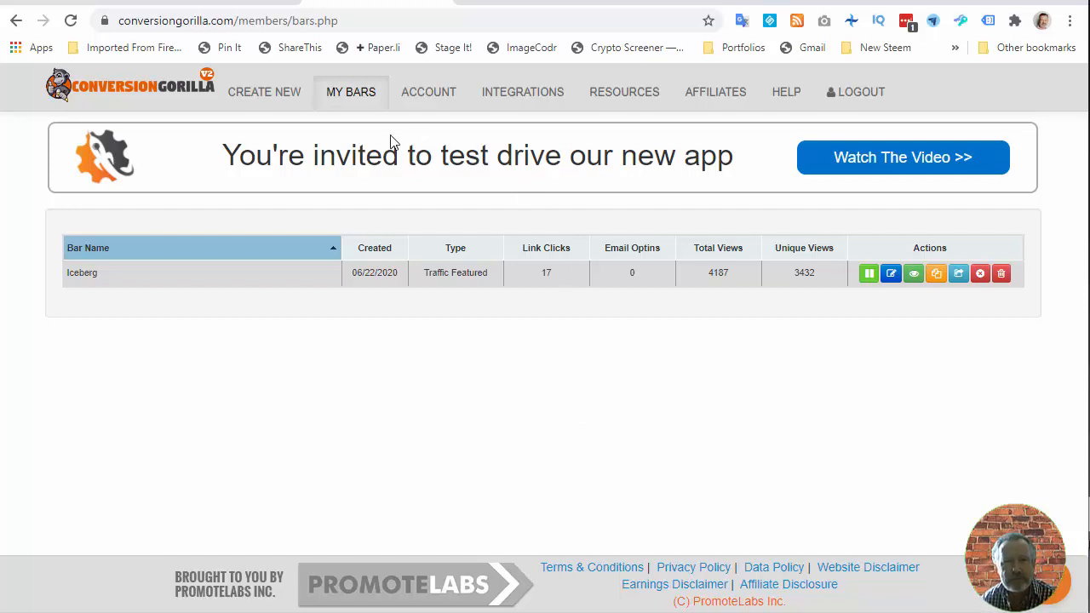
left_click(268, 95)
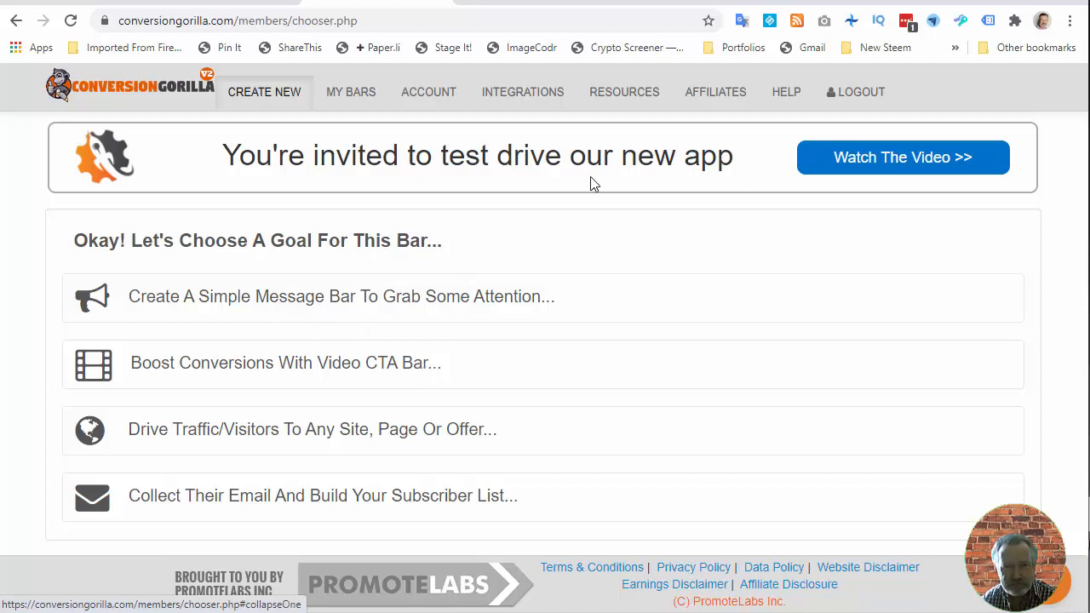
- Switch to the LeadsLeap tab and launch the PopupXpert editor for the Profitable Blogging pop up
left_click(540, 5)
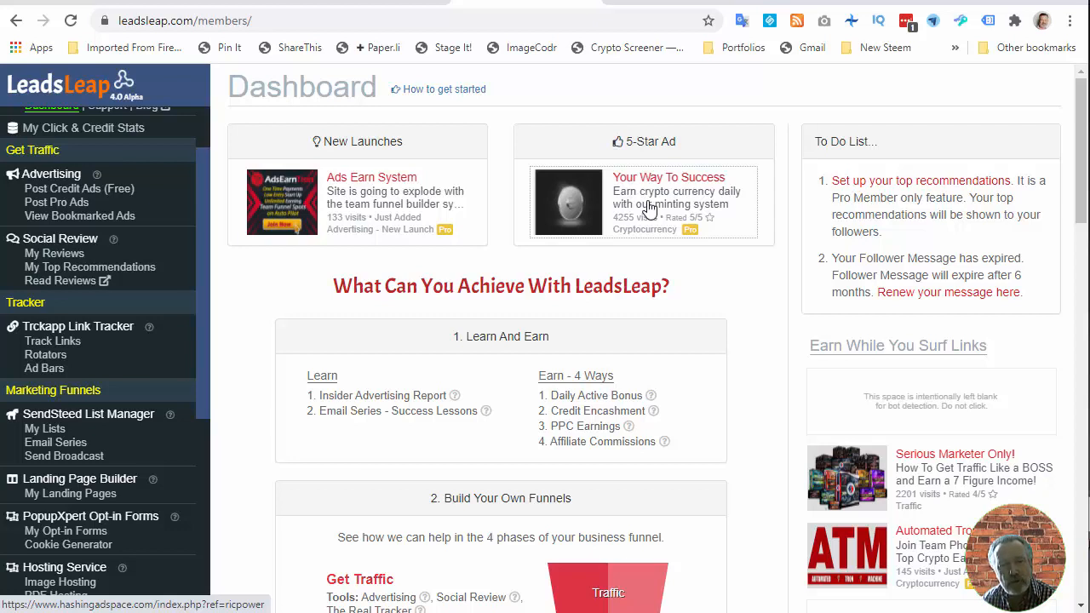
left_click(67, 190)
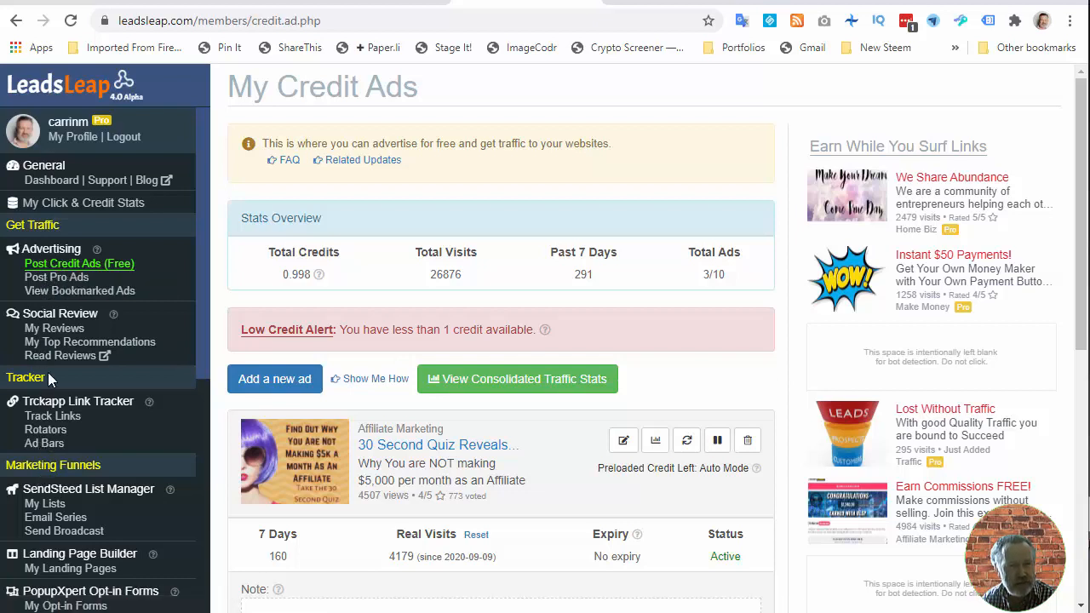
scroll(48, 372, "down", 2)
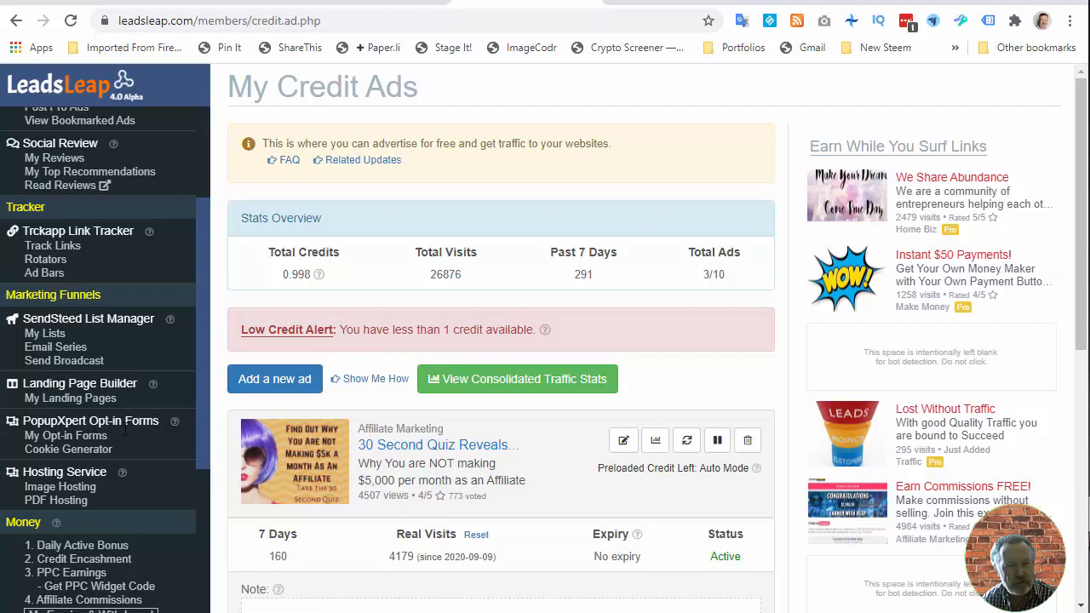
left_click(70, 436)
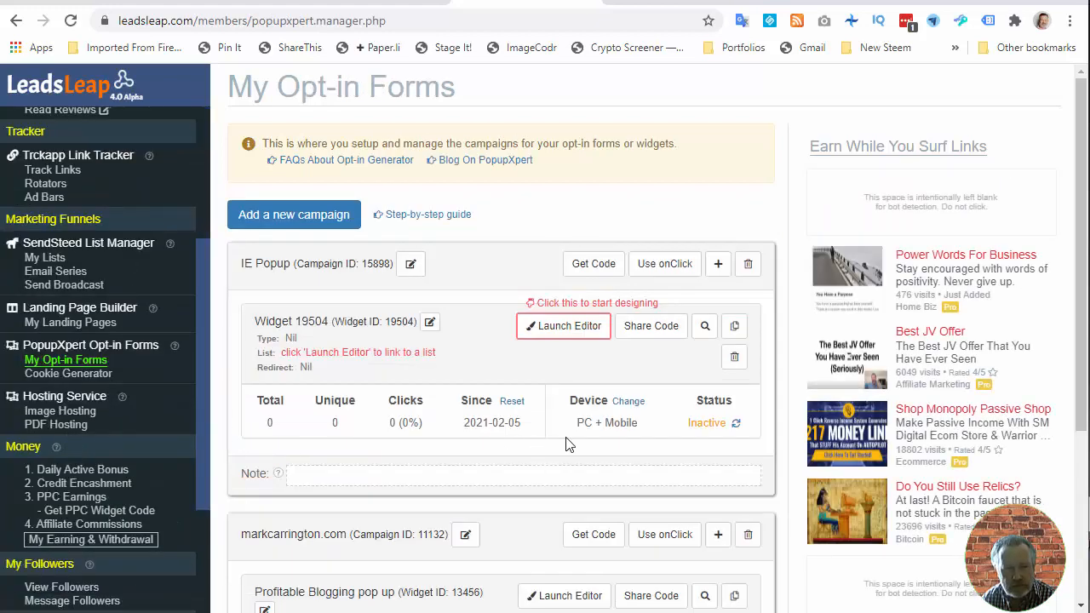
scroll(569, 445, "down", 2)
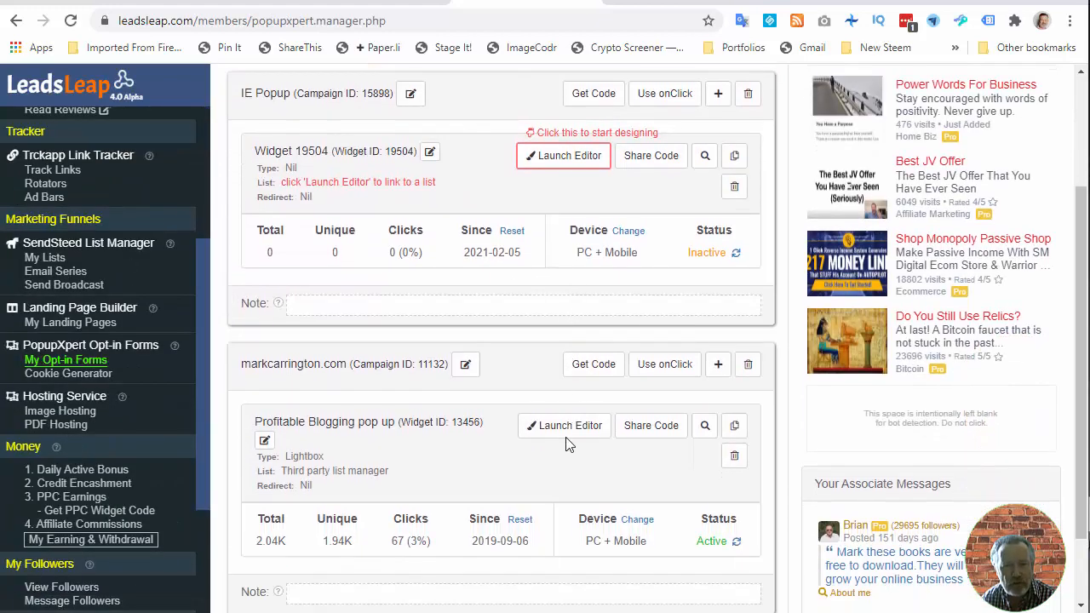
scroll(569, 444, "down", 1)
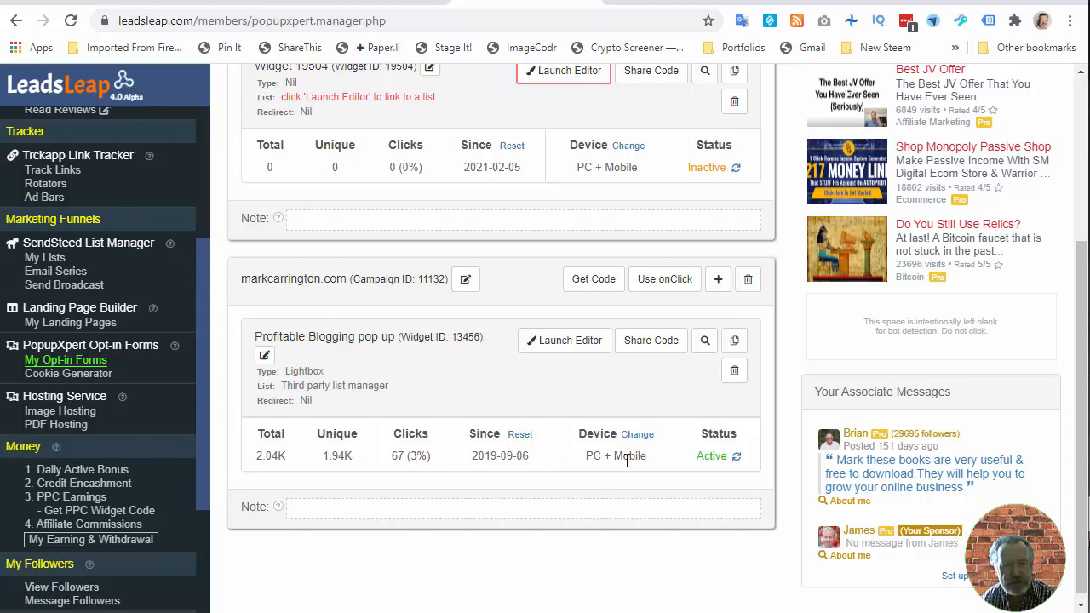
left_click(584, 344)
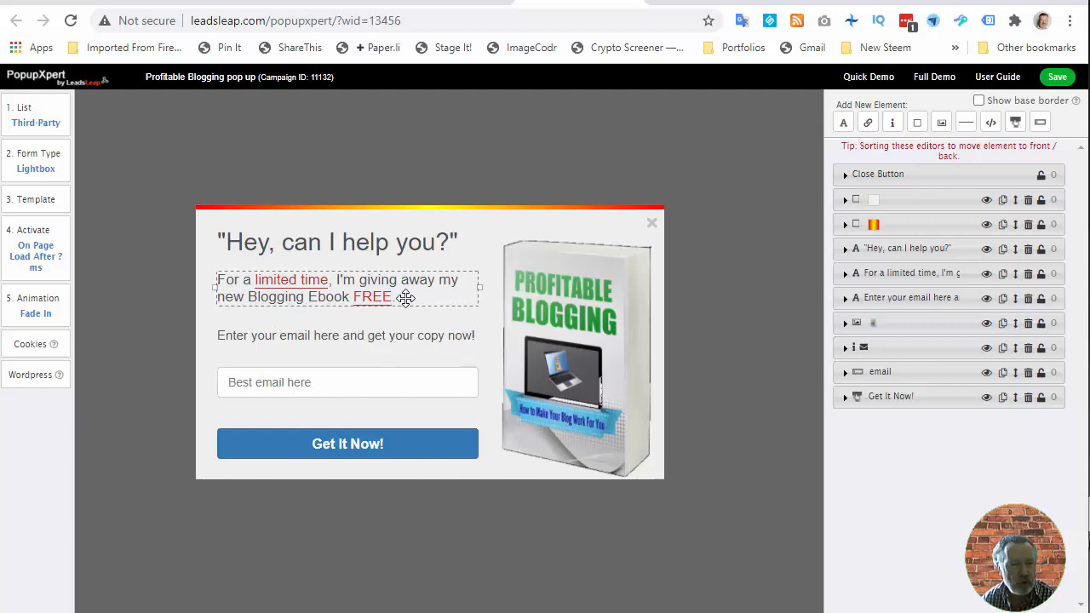
- Review the popup's List, Form Type and Template settings in the PopupXpert editor
left_click(361, 423)
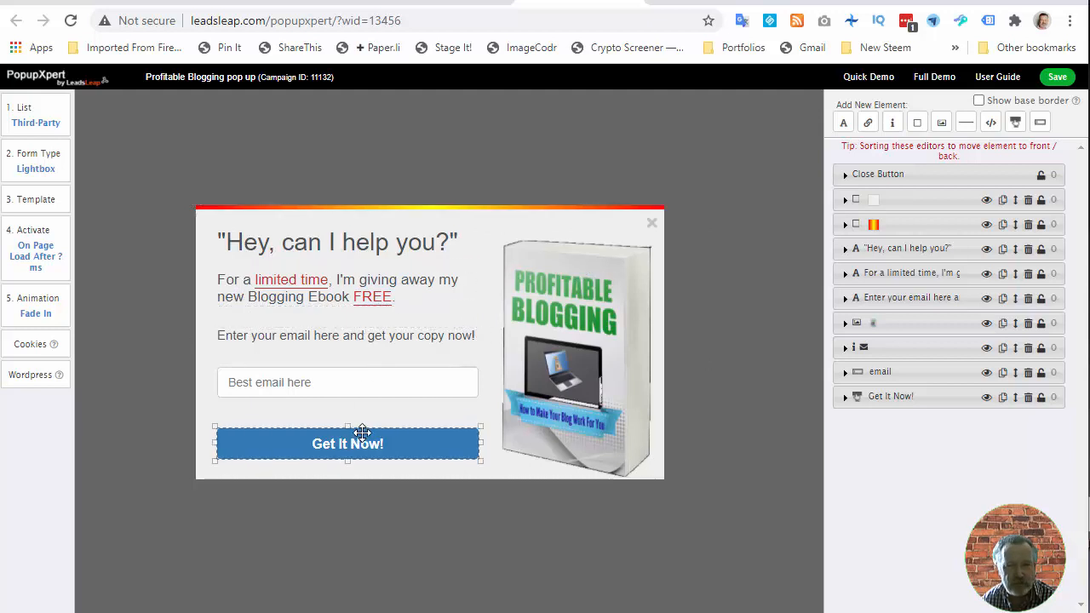
left_click(31, 128)
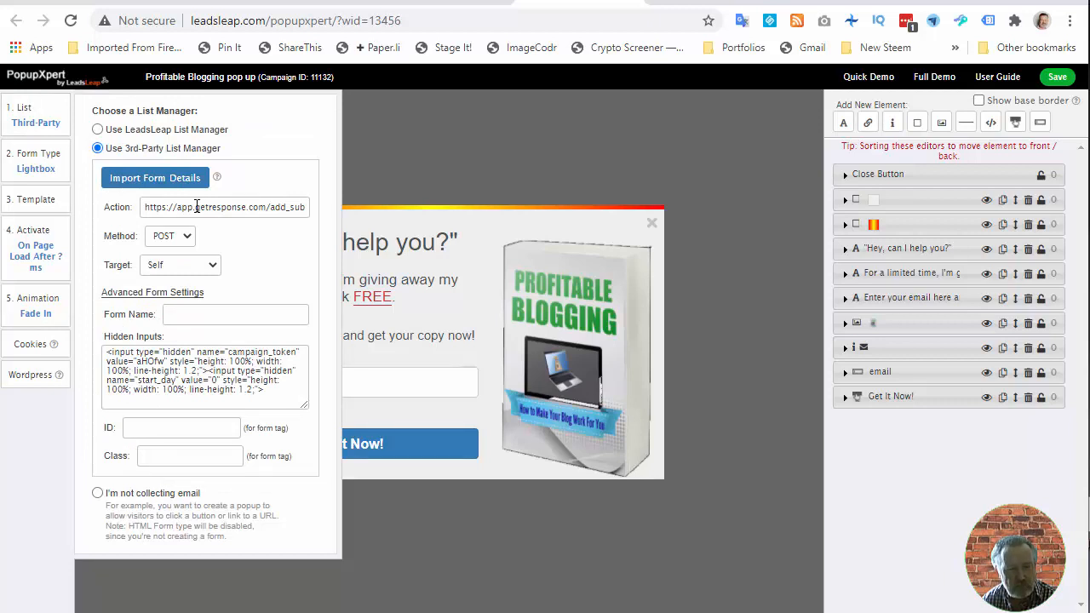
left_click(38, 165)
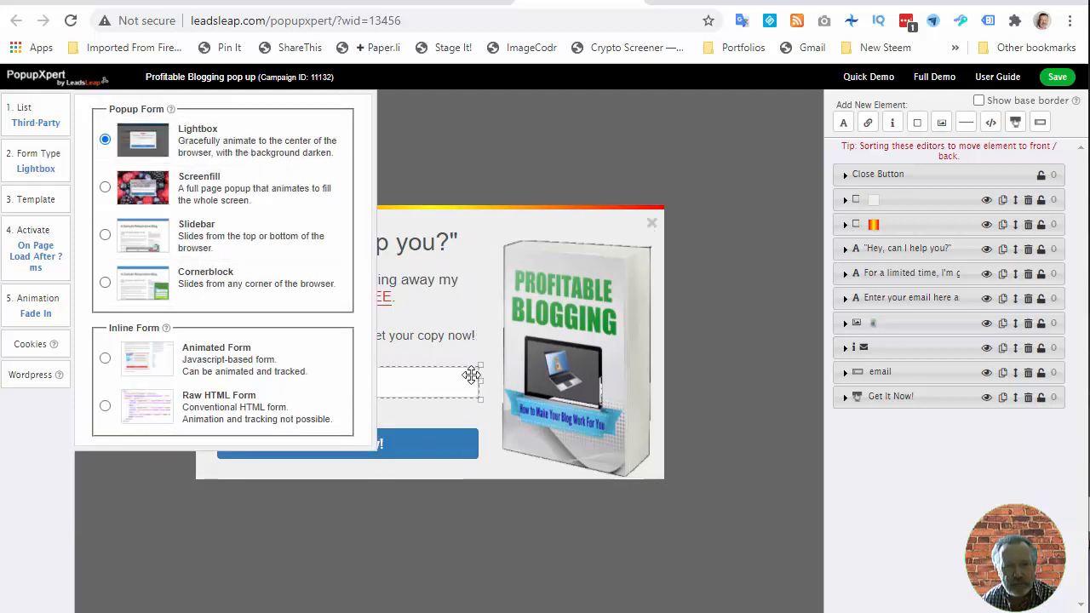
left_click(38, 201)
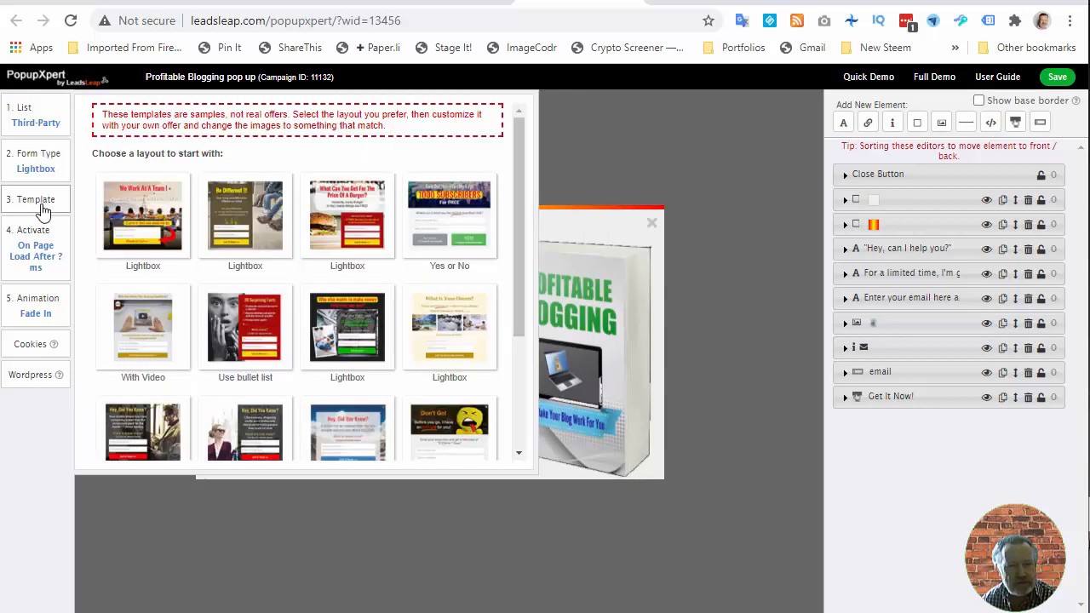
- Browse the PopupXpert template layouts and open the popup's Activate trigger settings
left_click_drag(513, 211, 524, 405)
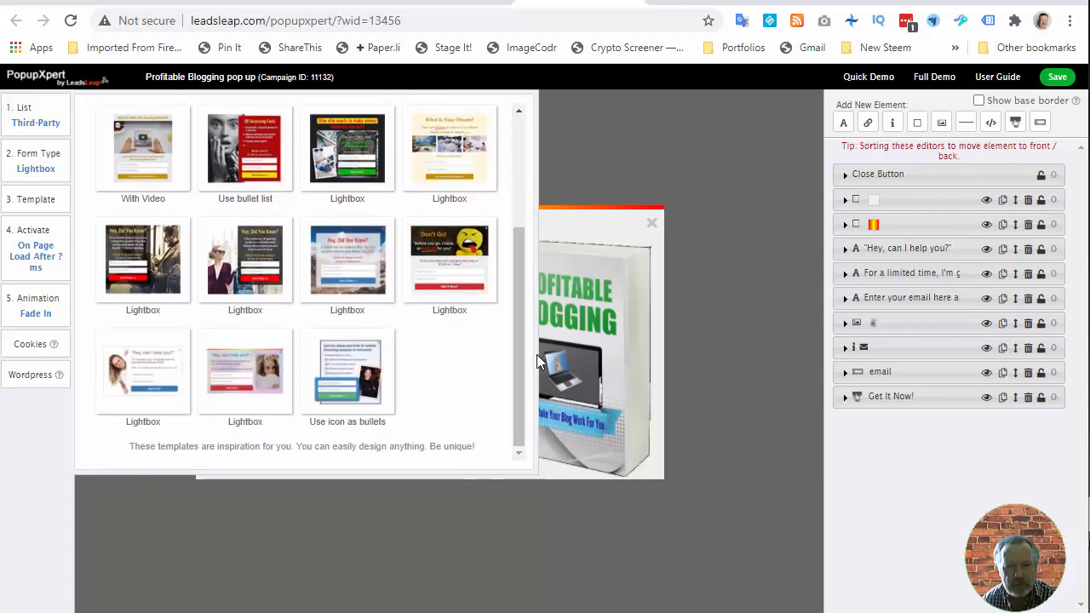
left_click_drag(520, 363, 523, 207)
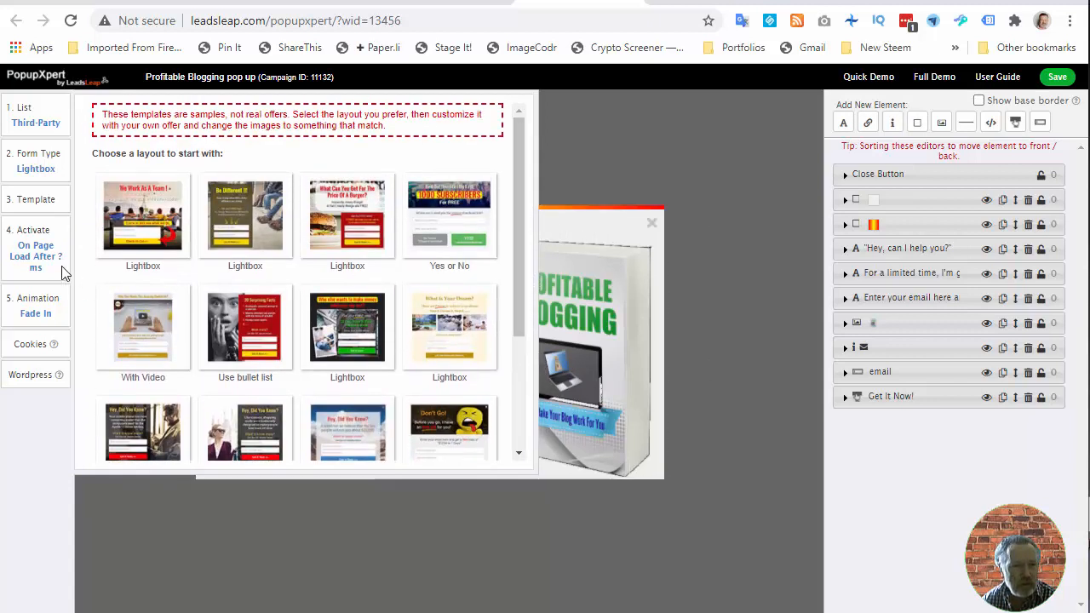
left_click(24, 256)
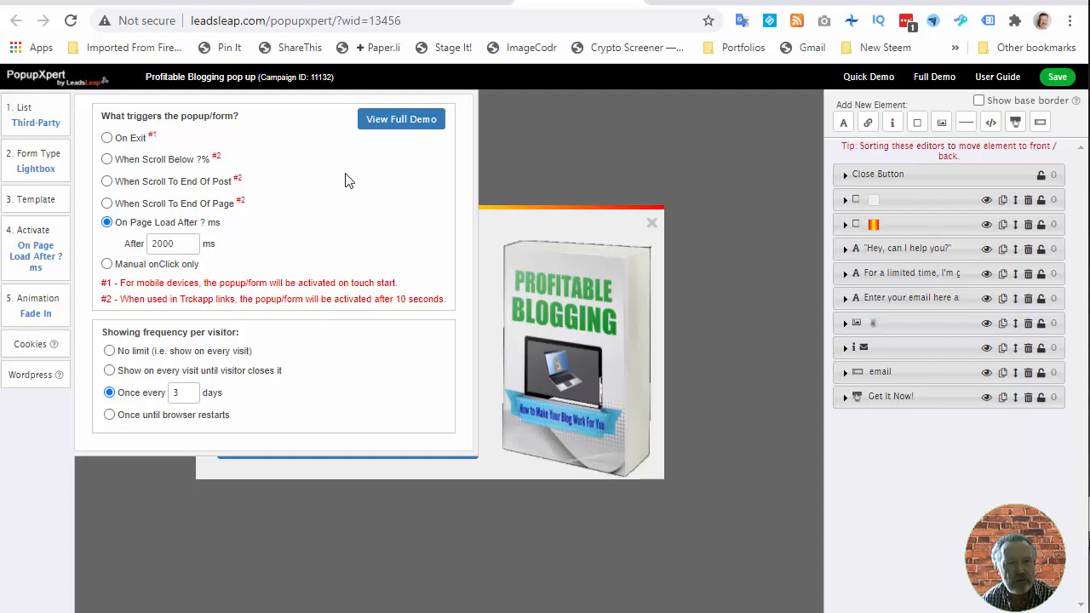
- Switch to the PopupXpert opt-in forms manager tab and review the campaign list and sidebar menu
left_click(435, 4)
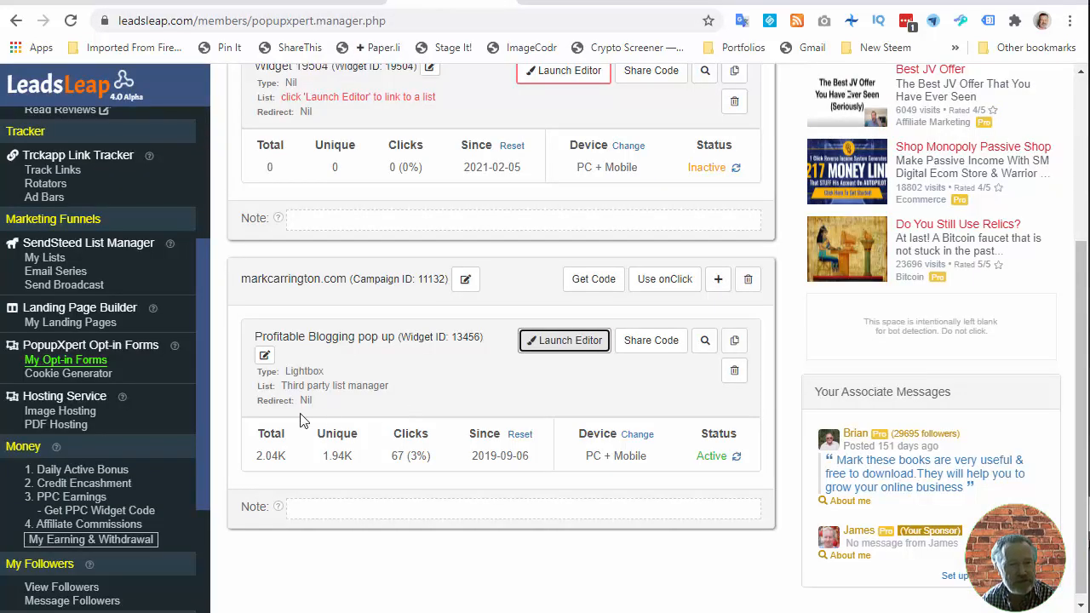
scroll(201, 452, "up", 3)
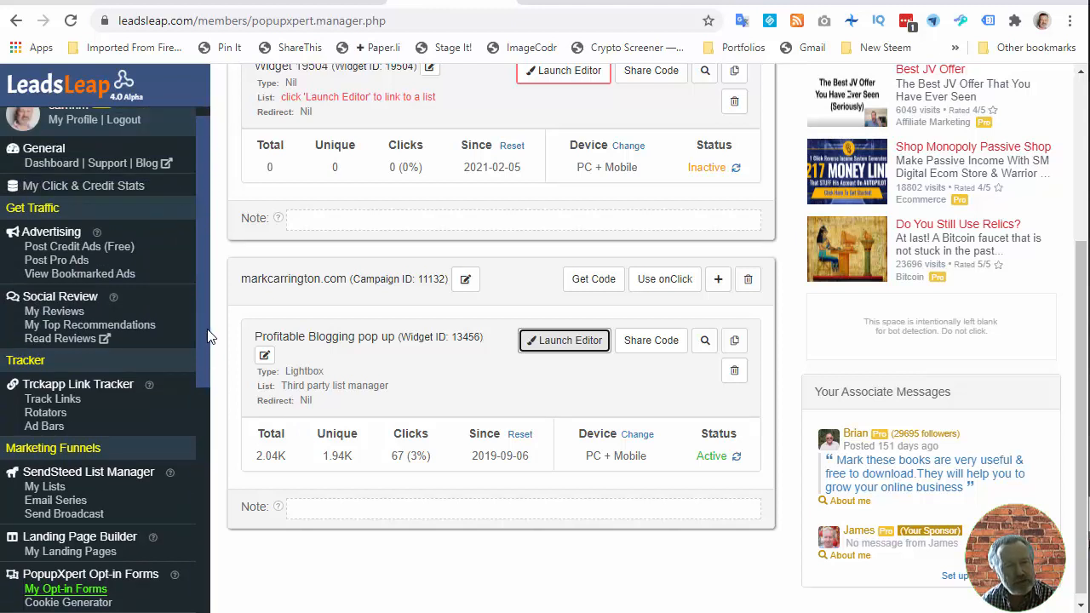
scroll(207, 343, "down", 1)
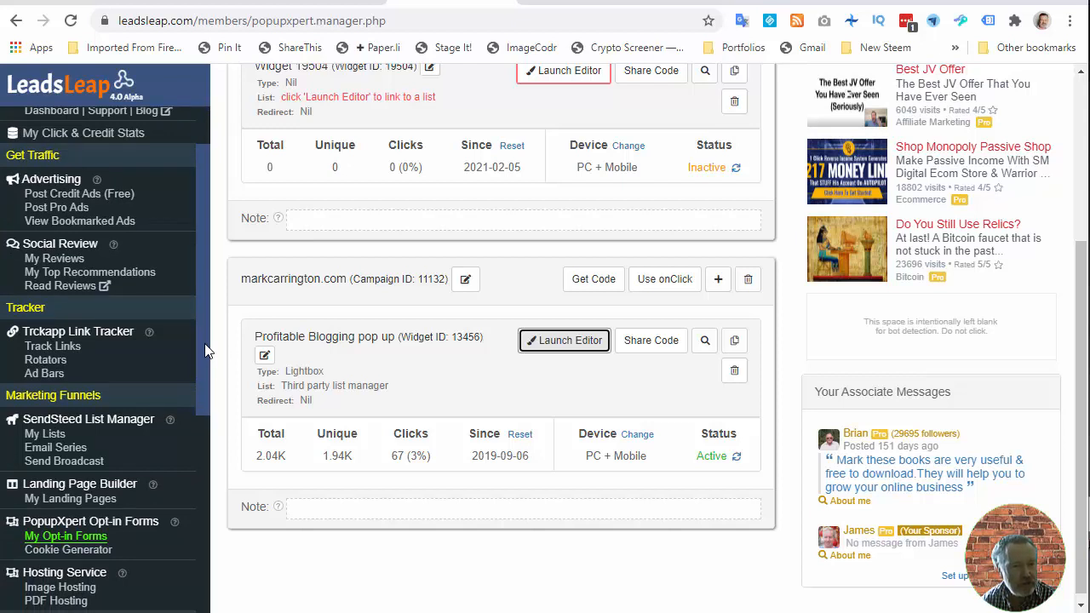
scroll(206, 366, "down", 1)
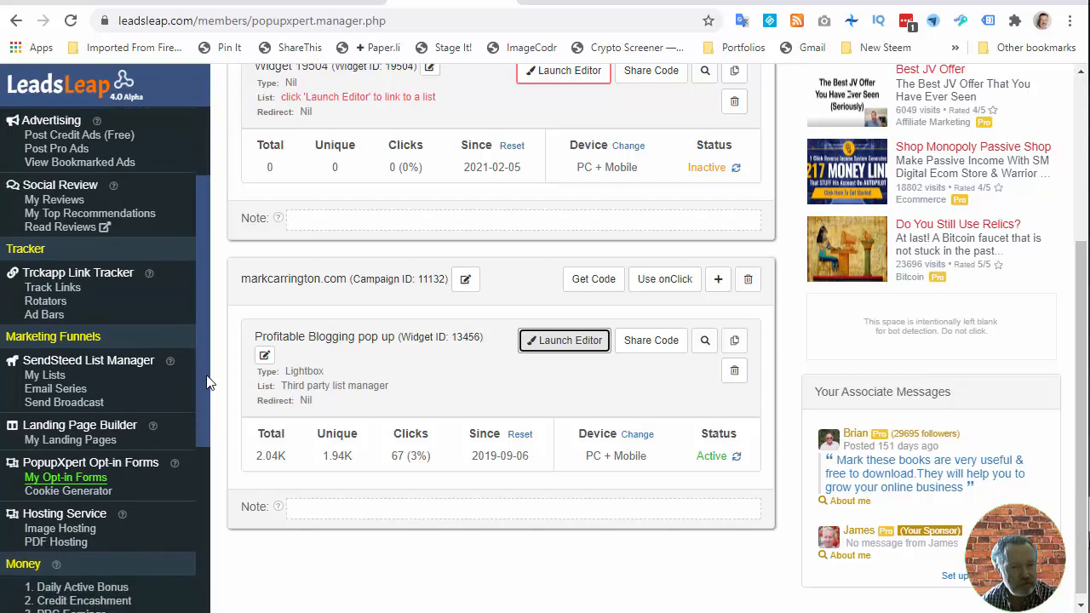
mouse_move(153, 428)
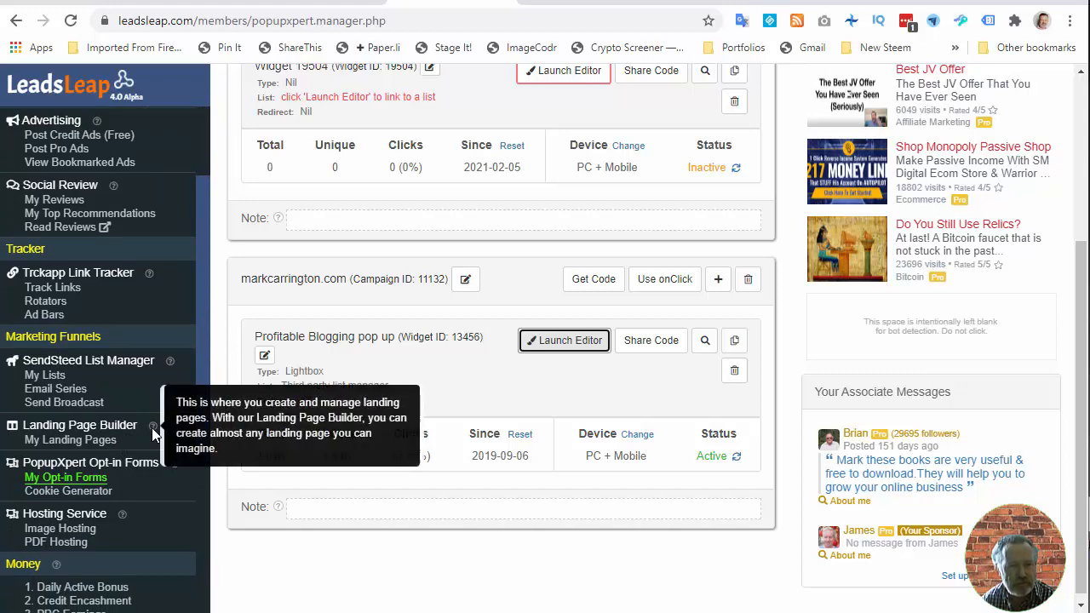
mouse_move(174, 462)
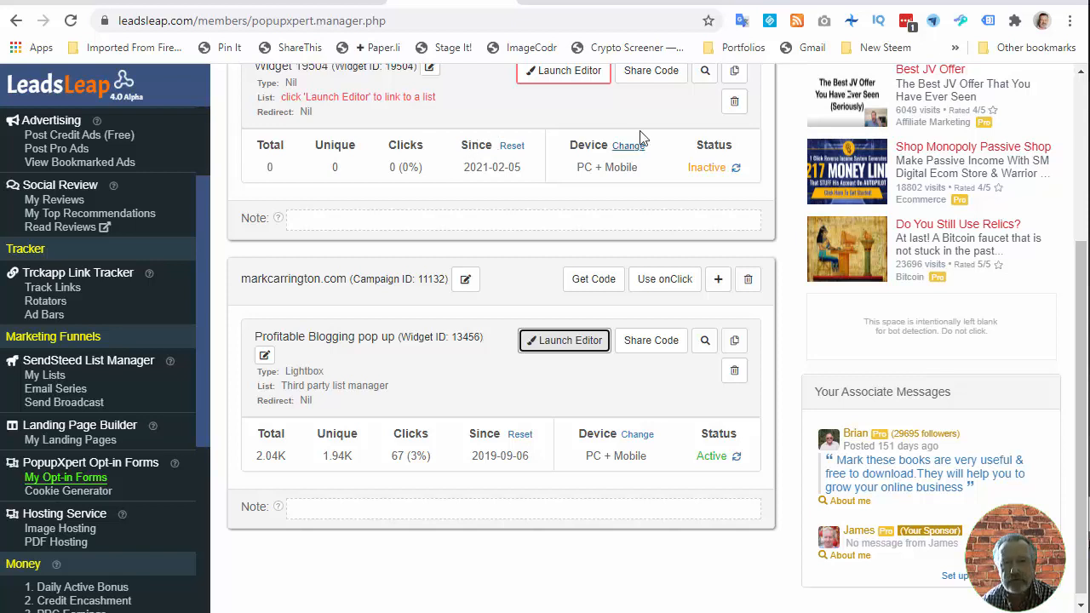
- Switch to the Conversion Lab tab, open its Pricing page and review the plans
left_click(708, 4)
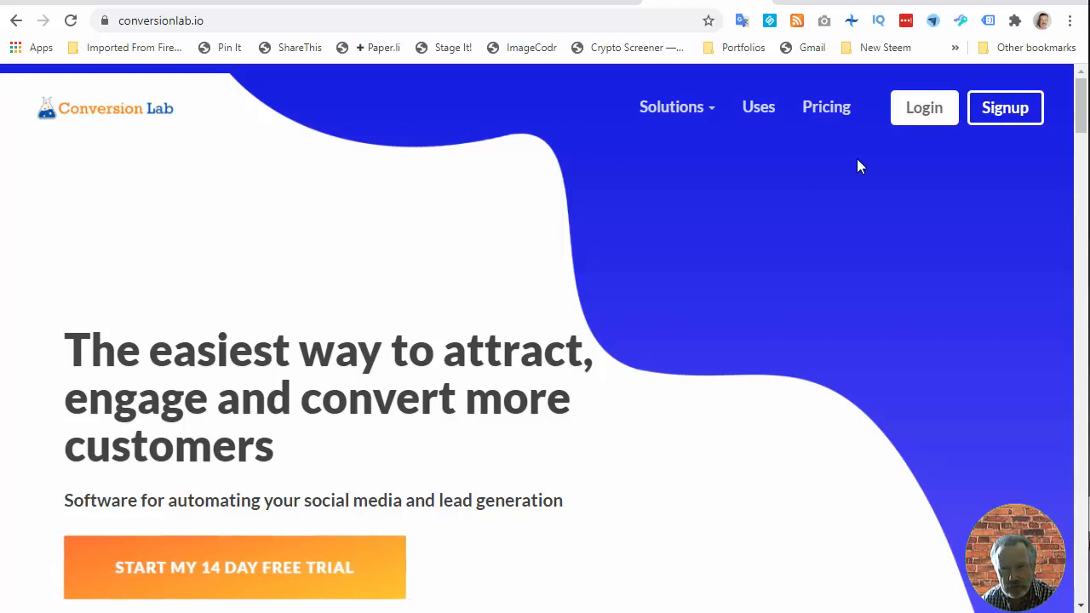
left_click(838, 115)
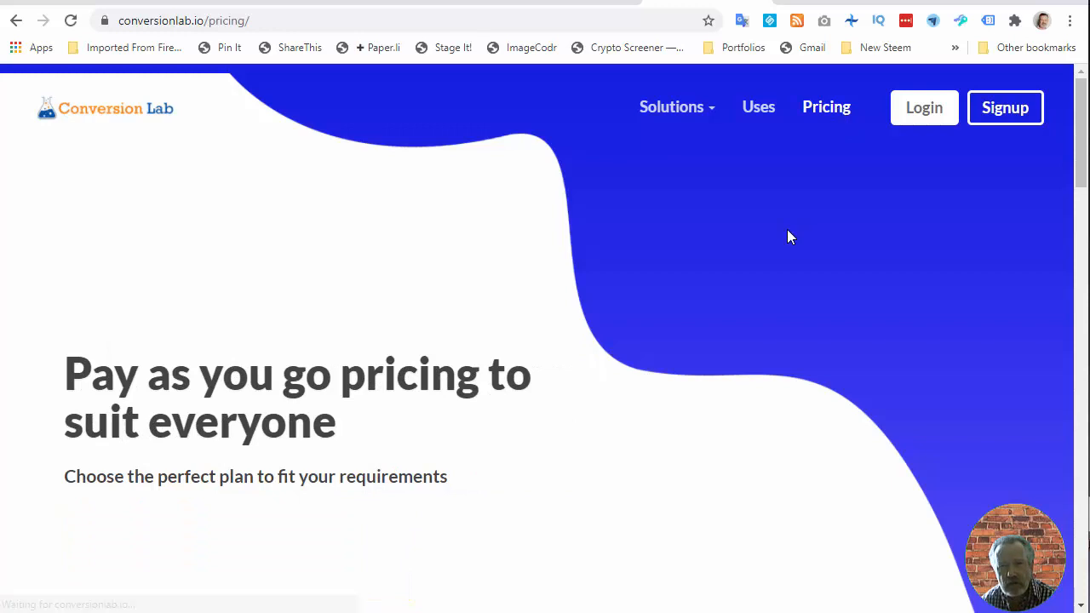
scroll(787, 235, "down", 4)
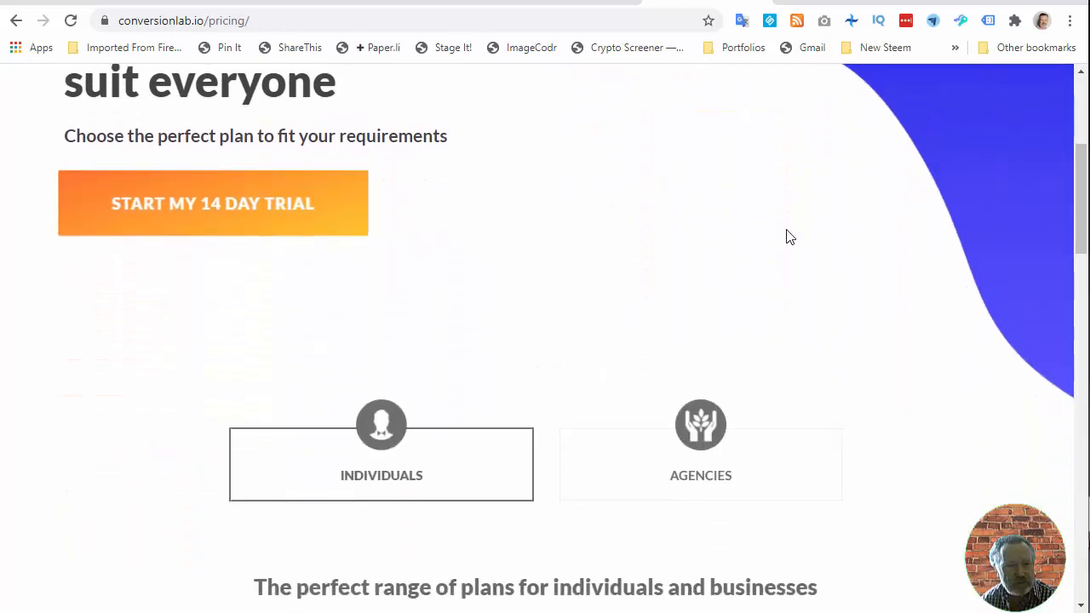
scroll(628, 231, "down", 4)
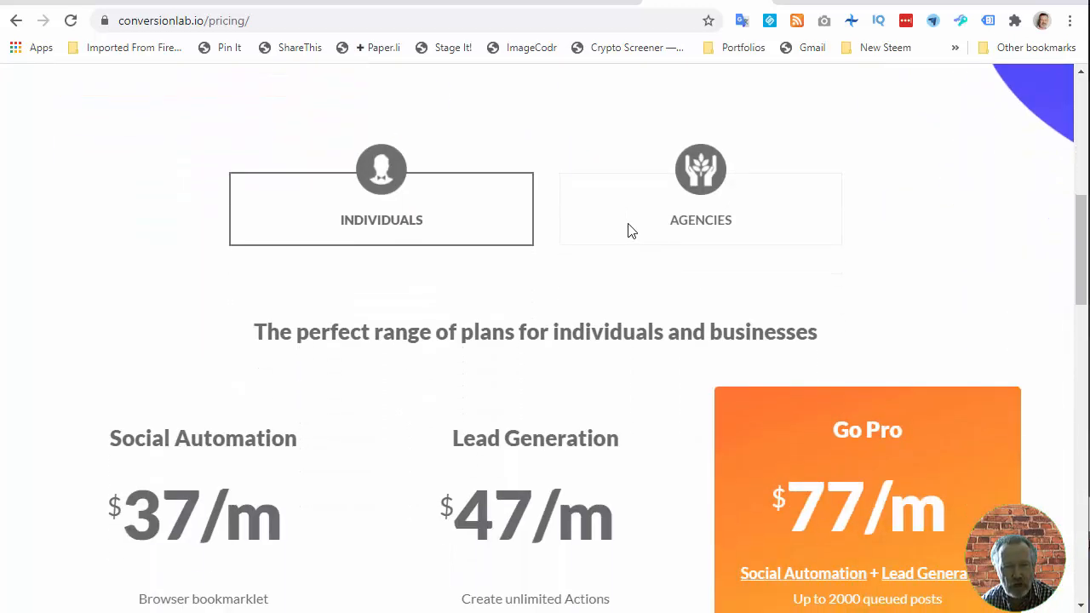
scroll(628, 230, "down", 2)
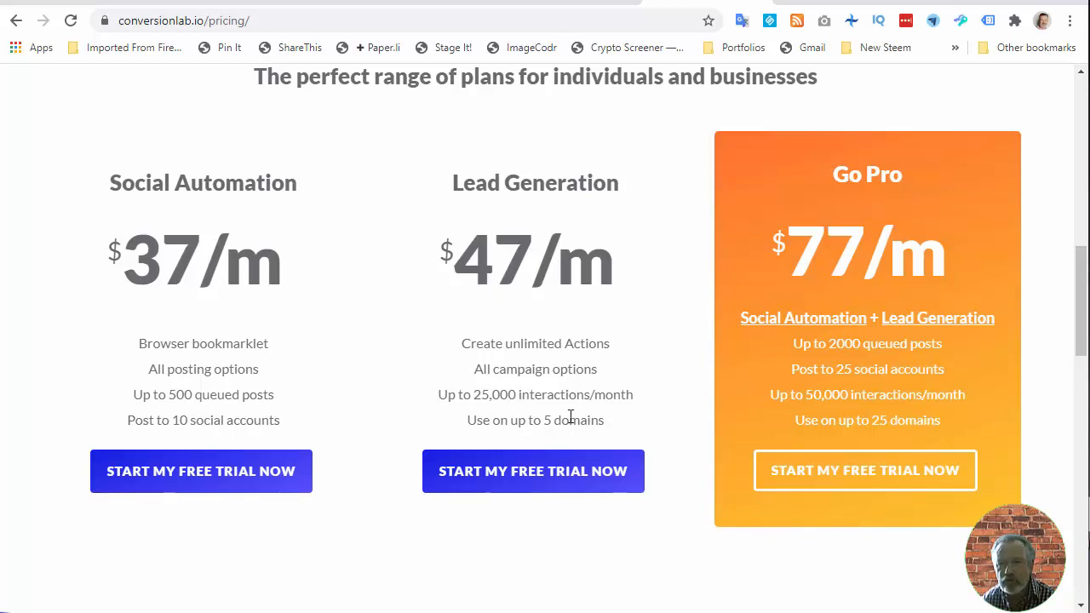
scroll(591, 368, "down", 2)
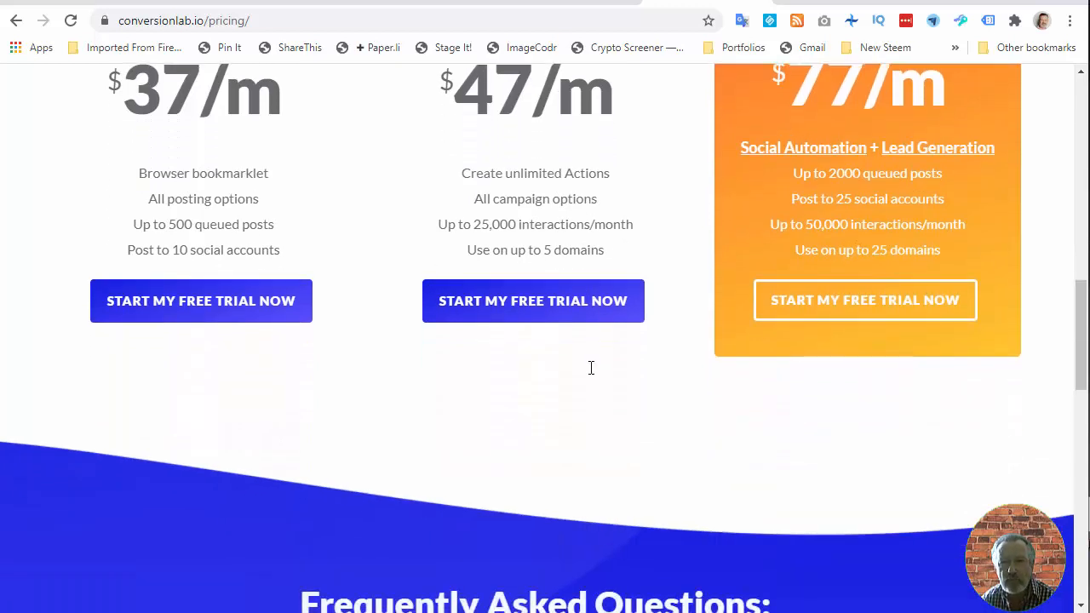
scroll(591, 368, "up", 2)
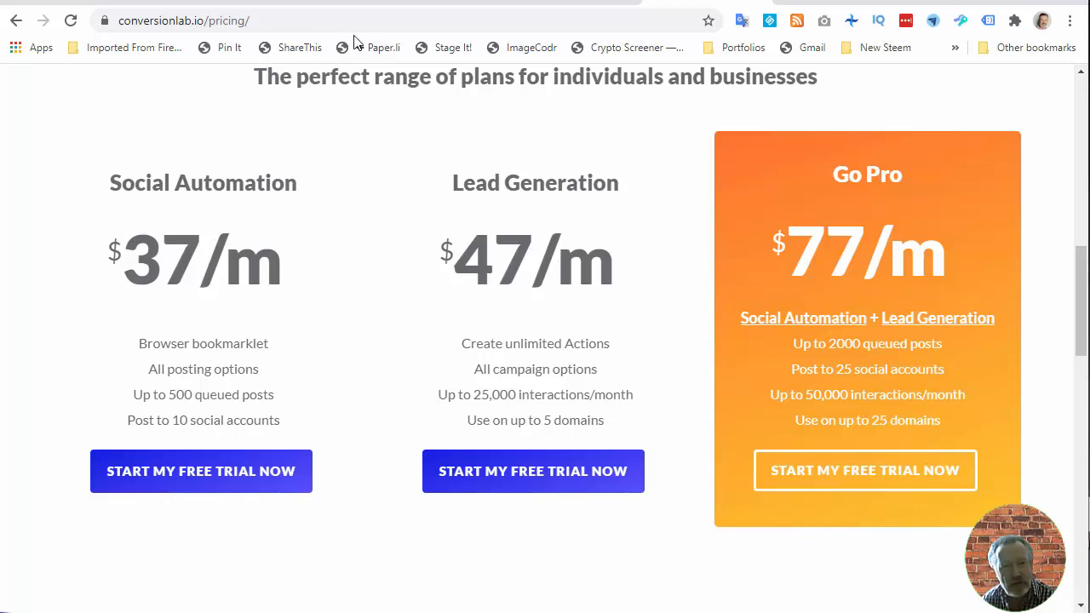
- Switch through to the Commission Gorilla tab and scroll through the ConvertBox bonus page's offers
left_click(313, 4)
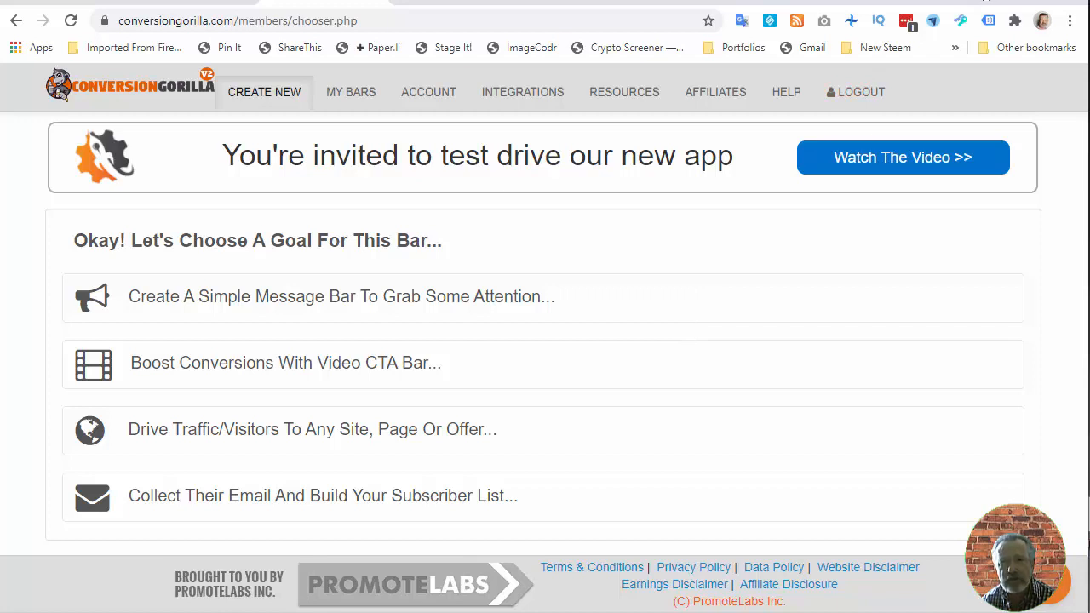
left_click(838, 3)
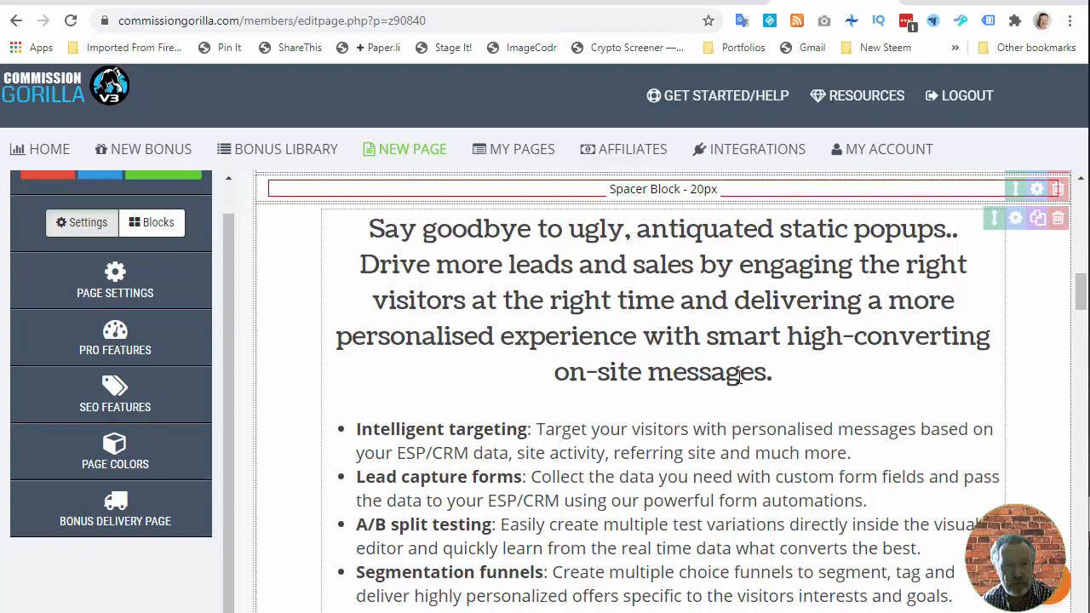
scroll(739, 377, "up", 2)
scroll(739, 377, "down", 2)
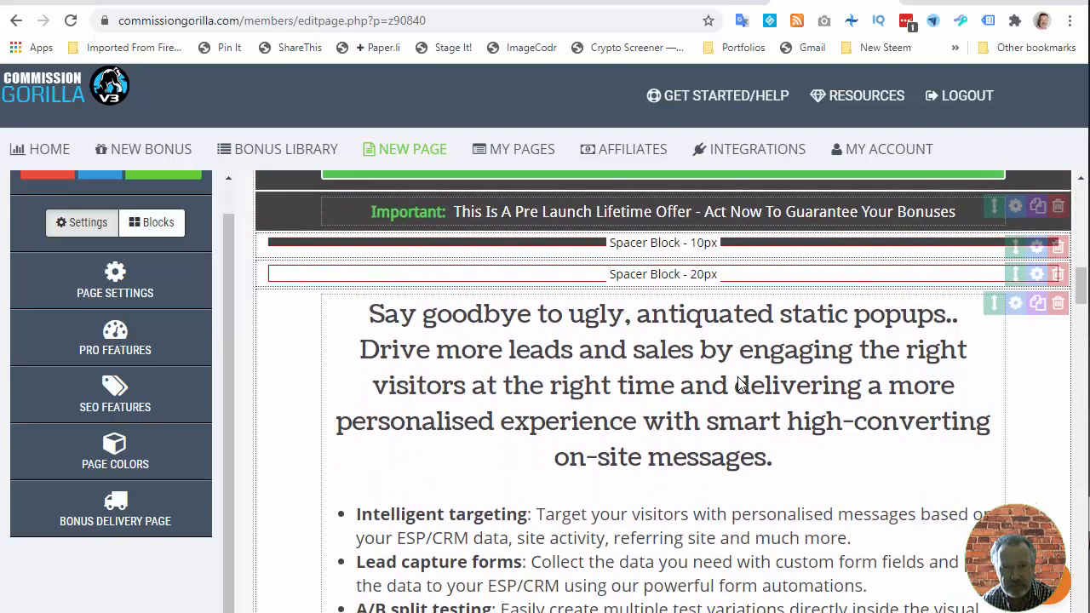
scroll(739, 378, "down", 8)
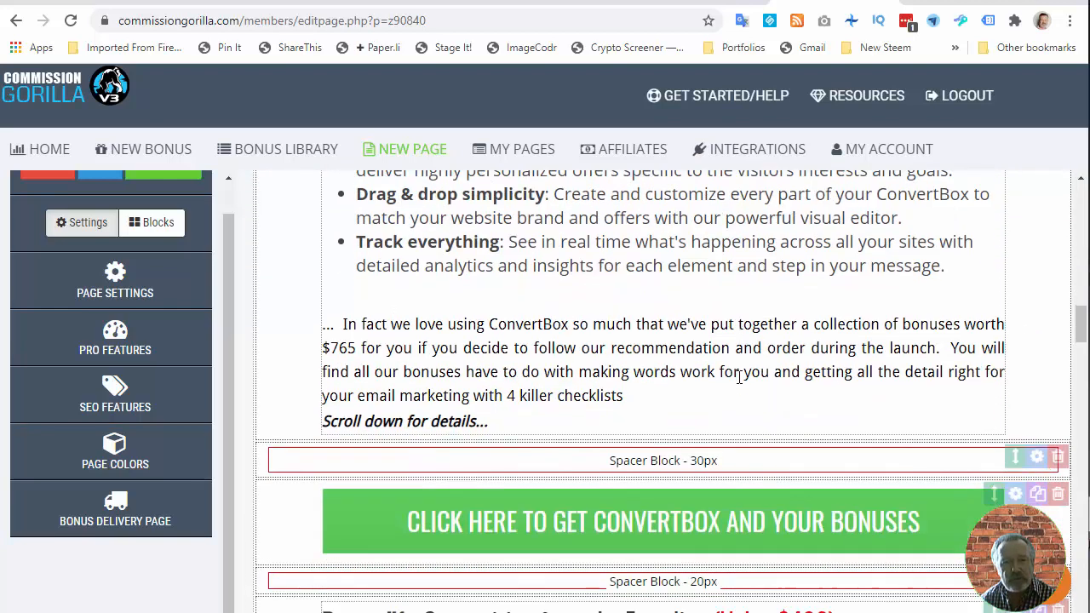
scroll(739, 378, "down", 1)
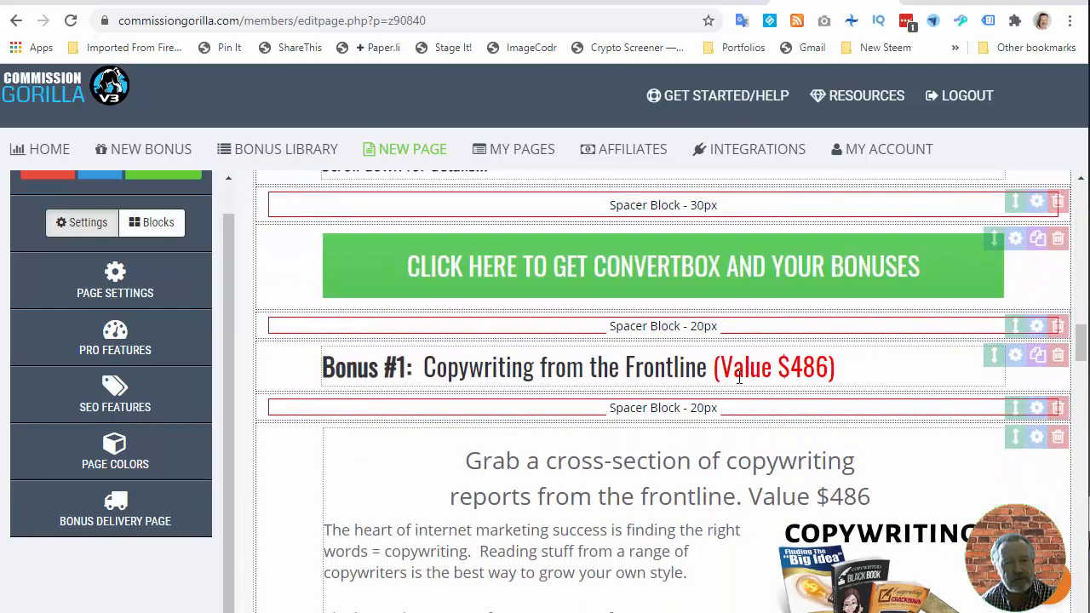
scroll(739, 378, "down", 2)
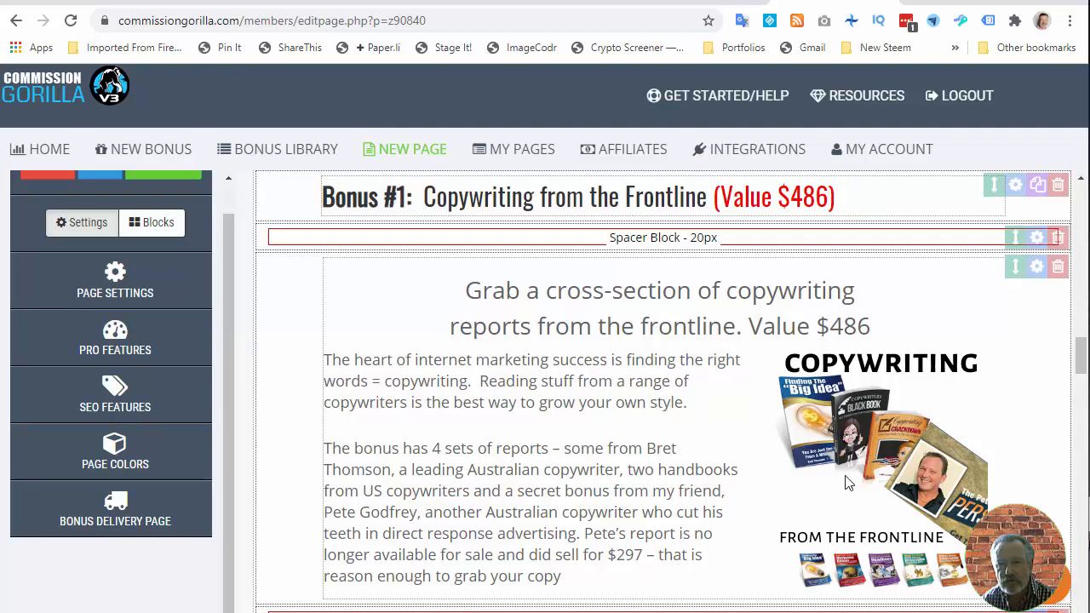
scroll(845, 481, "down", 3)
scroll(846, 482, "down", 4)
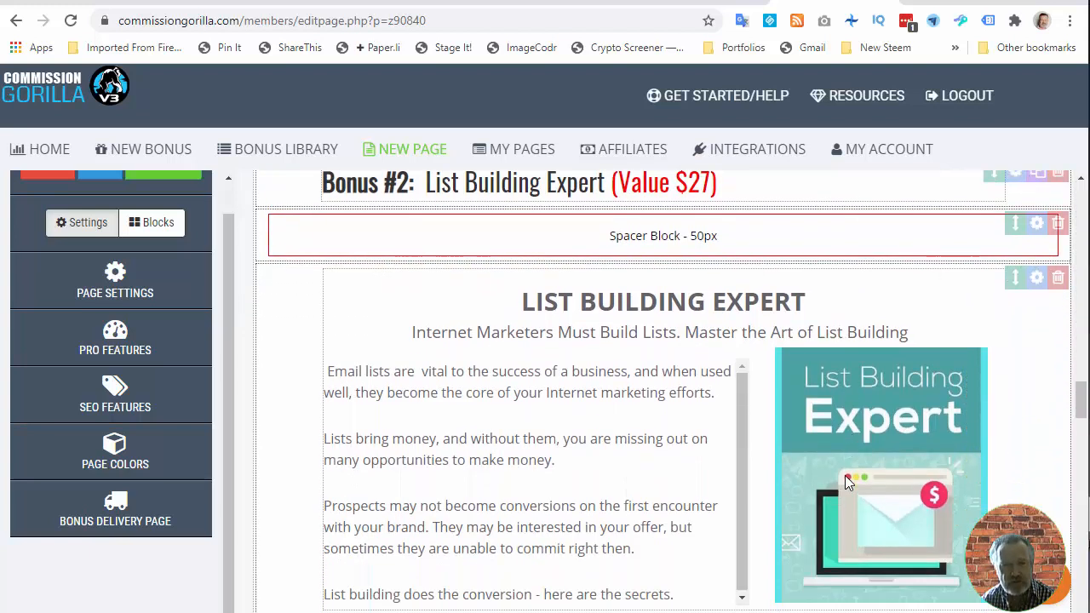
scroll(842, 480, "down", 1)
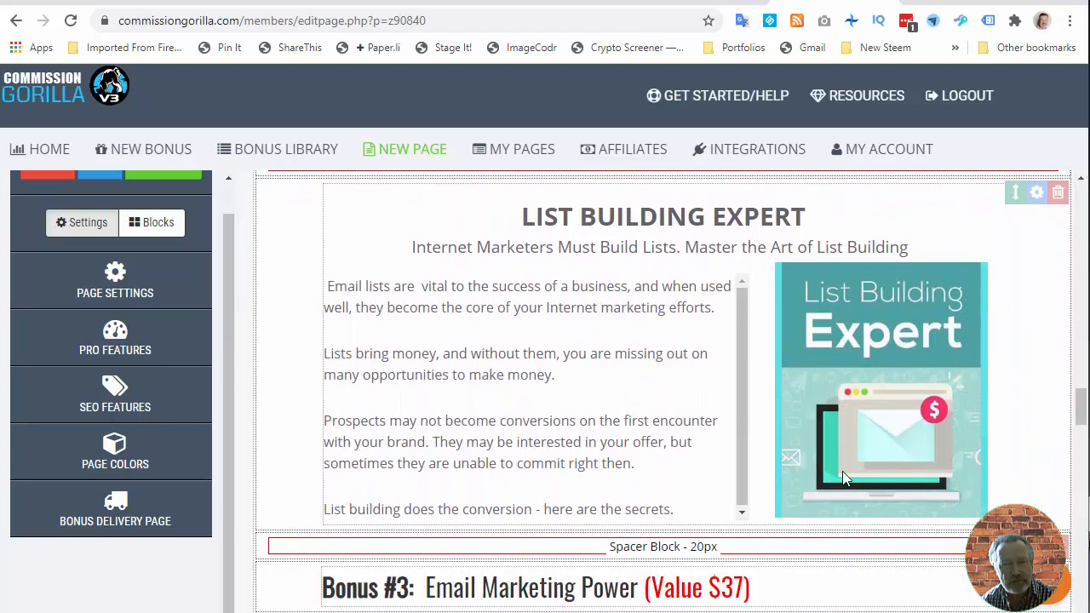
scroll(842, 477, "down", 5)
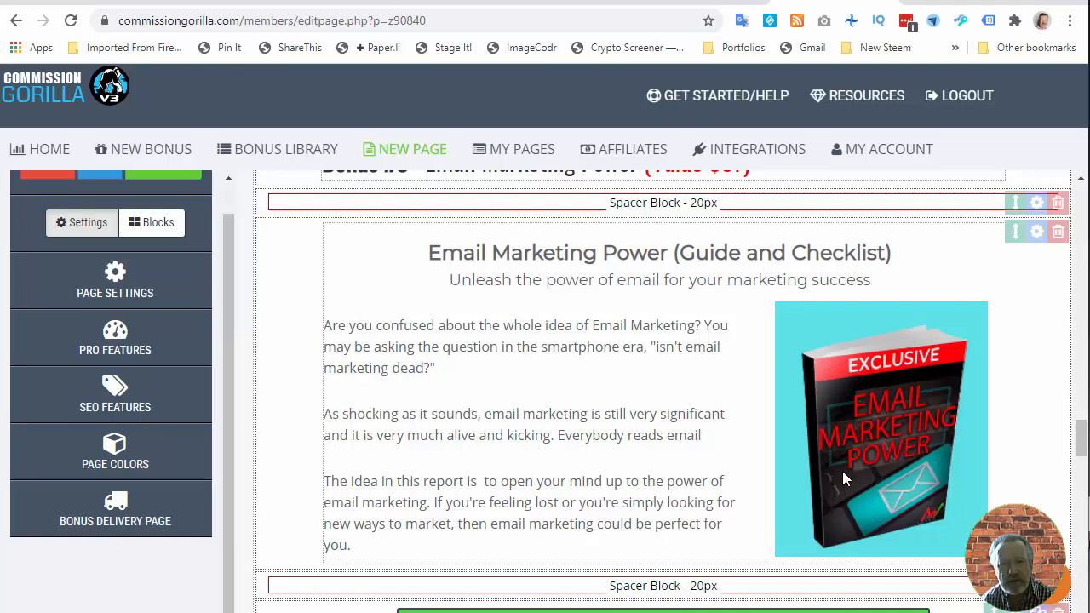
scroll(842, 480, "down", 5)
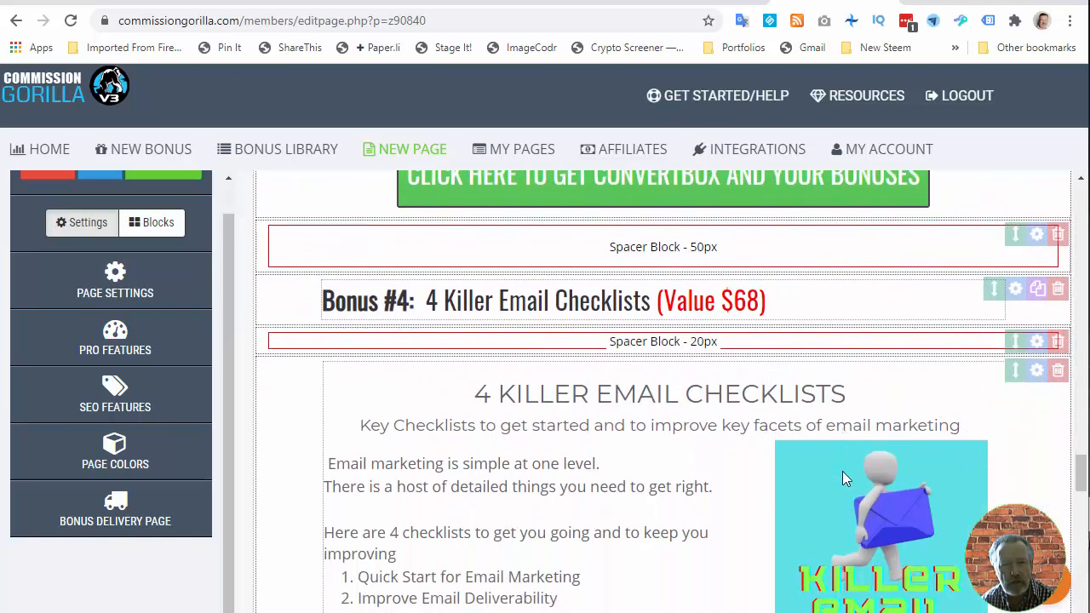
scroll(842, 479, "down", 2)
scroll(842, 480, "up", 1)
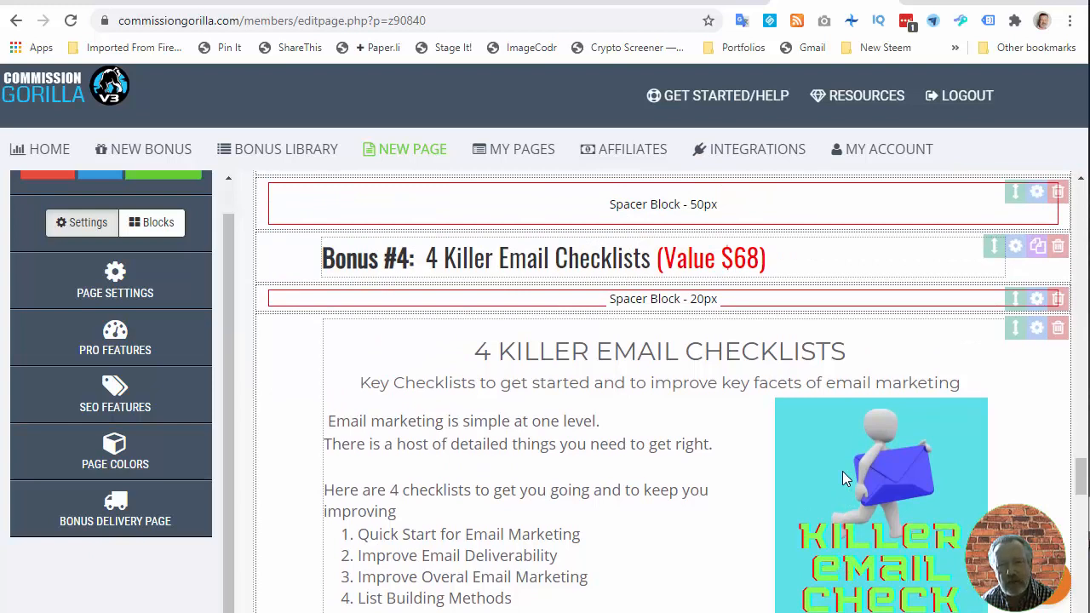
scroll(766, 486, "down", 1)
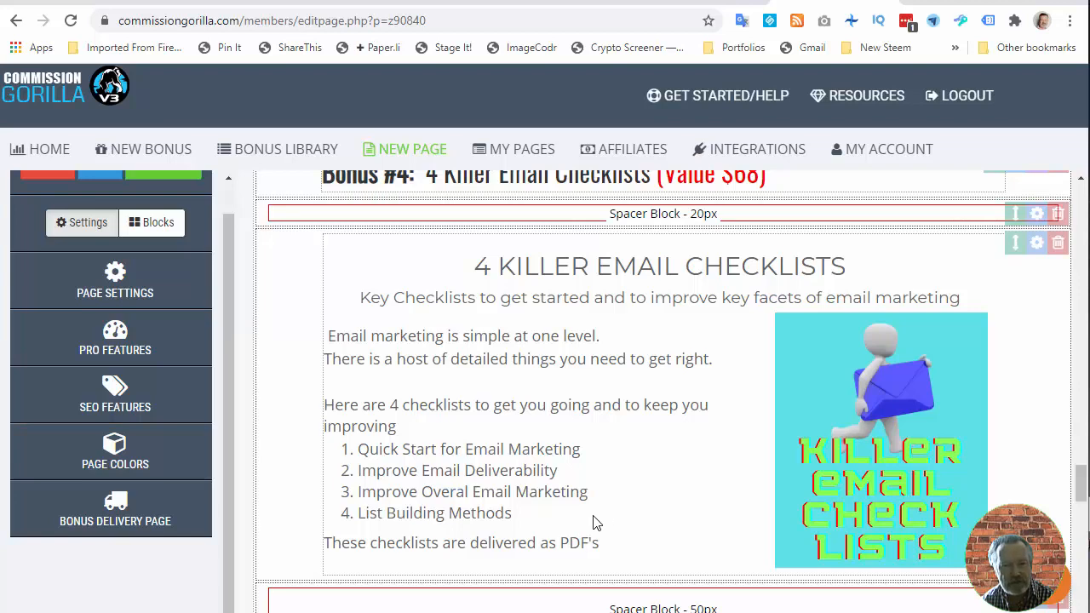
scroll(594, 523, "down", 6)
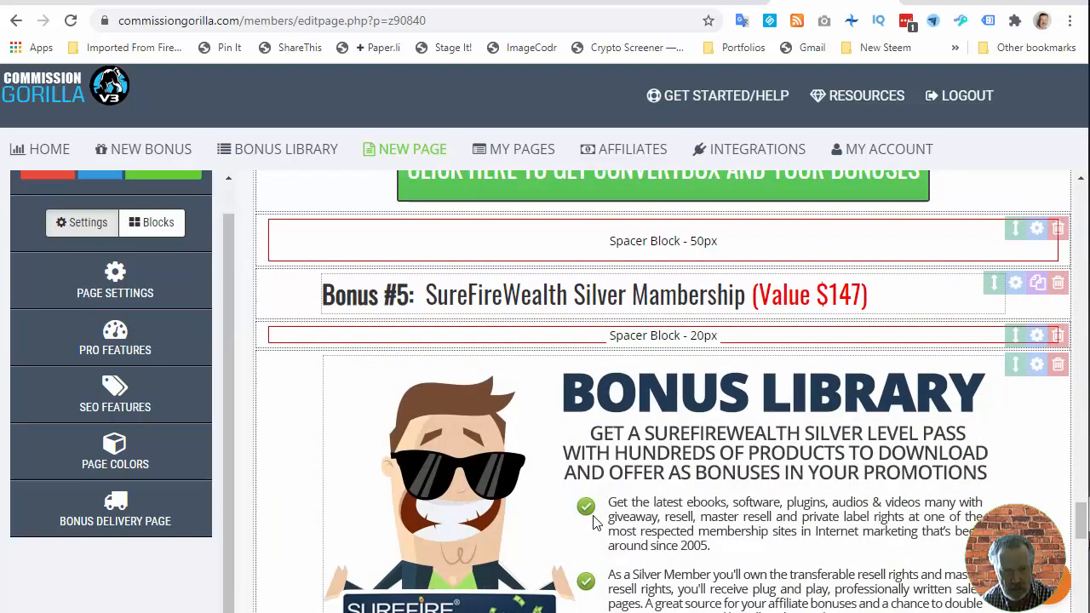
scroll(594, 523, "down", 1)
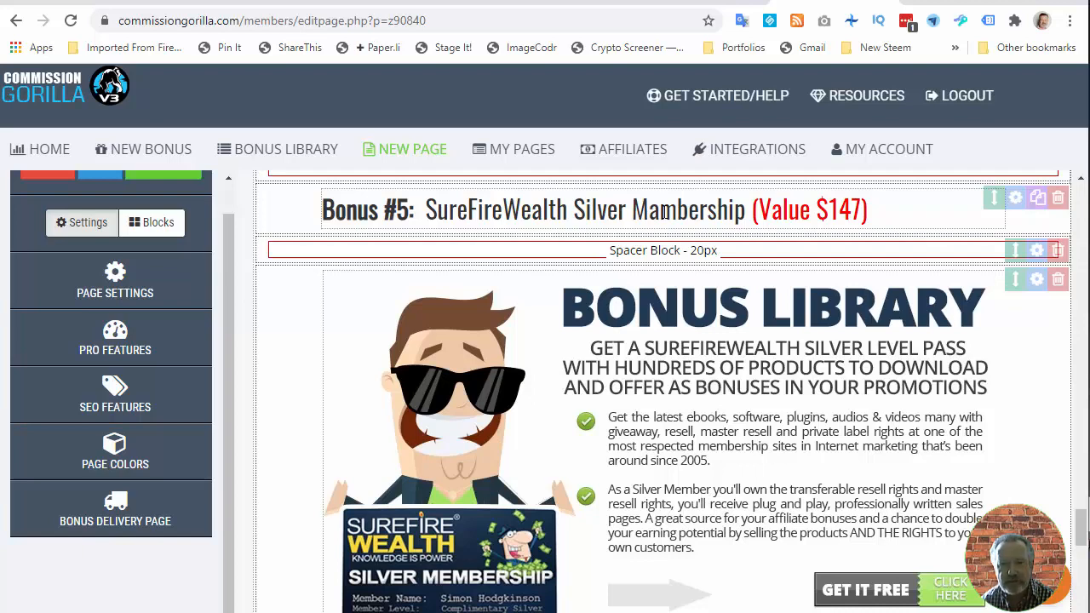
scroll(723, 382, "down", 2)
scroll(725, 382, "up", 1)
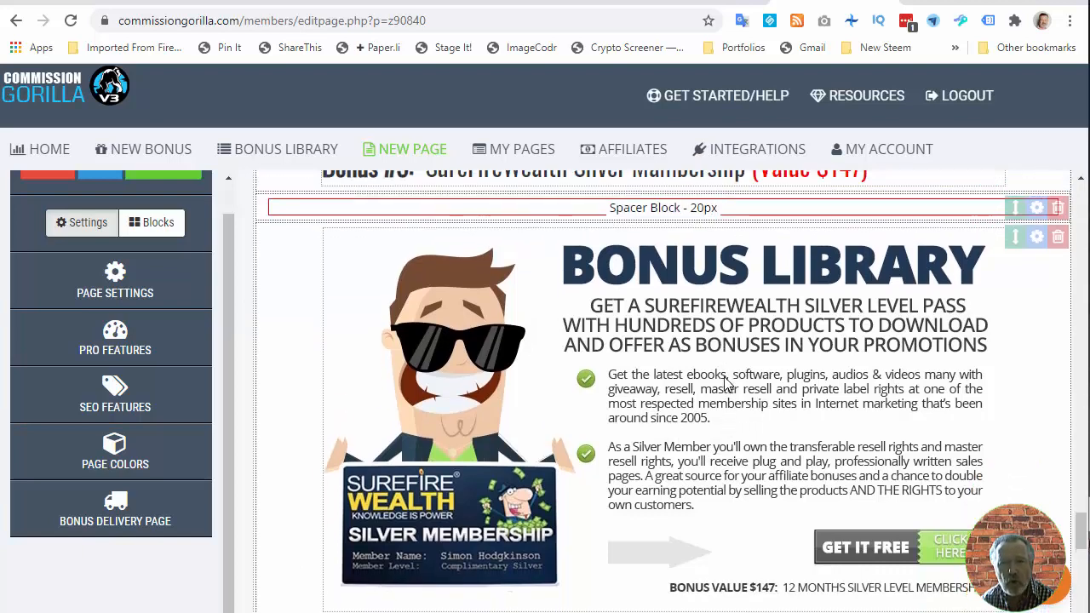
scroll(726, 383, "up", 1)
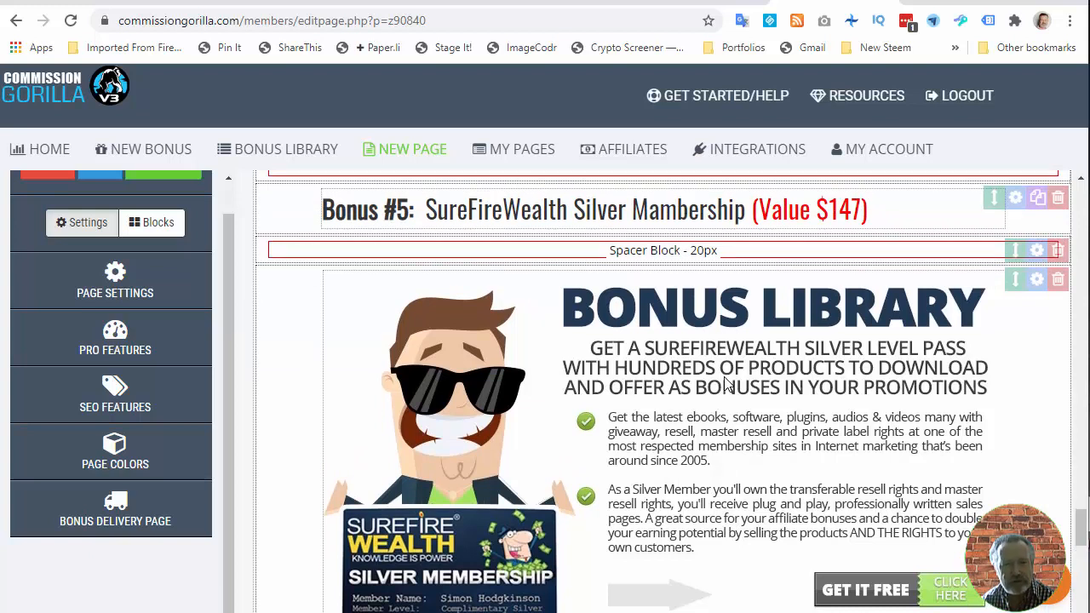